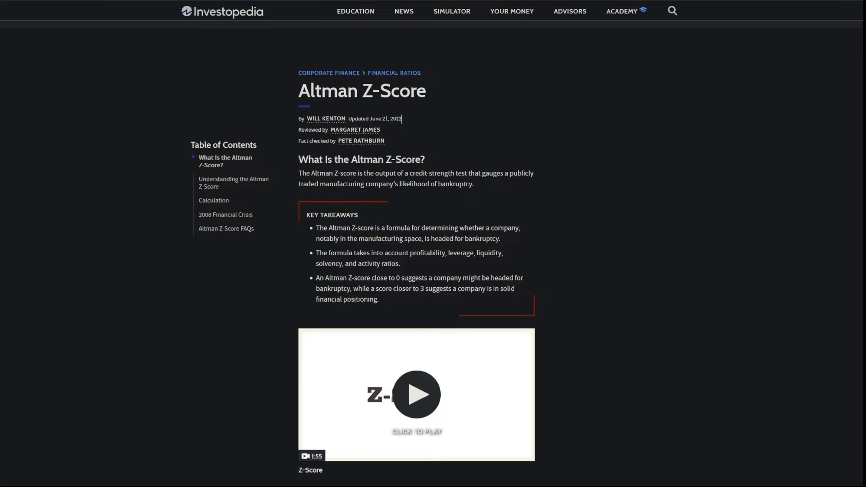
Step: Scroll the Investopedia Altman Z-Score article down to its key takeaways
scroll(383, 149, "down", 2)
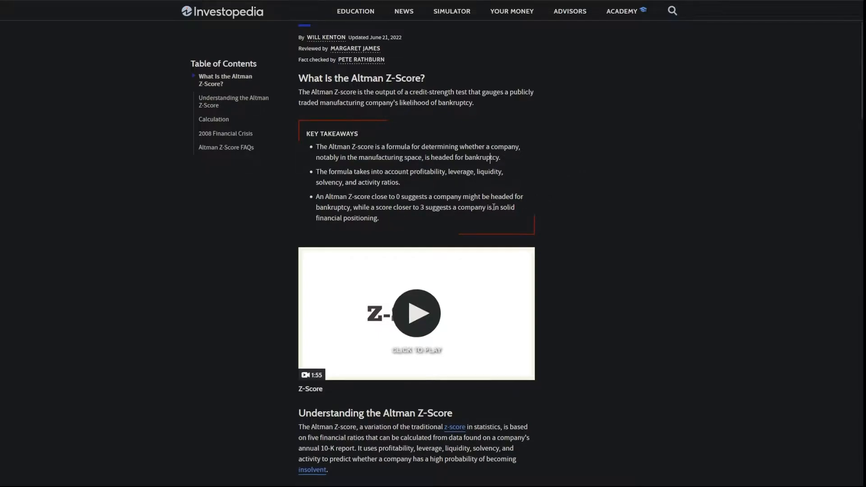
Step: Scroll to the calculation section showing Z-Score = 1.2A + 1.4B + 3.3C + 0.6D + 1.0E
scroll(494, 207, "down", 7)
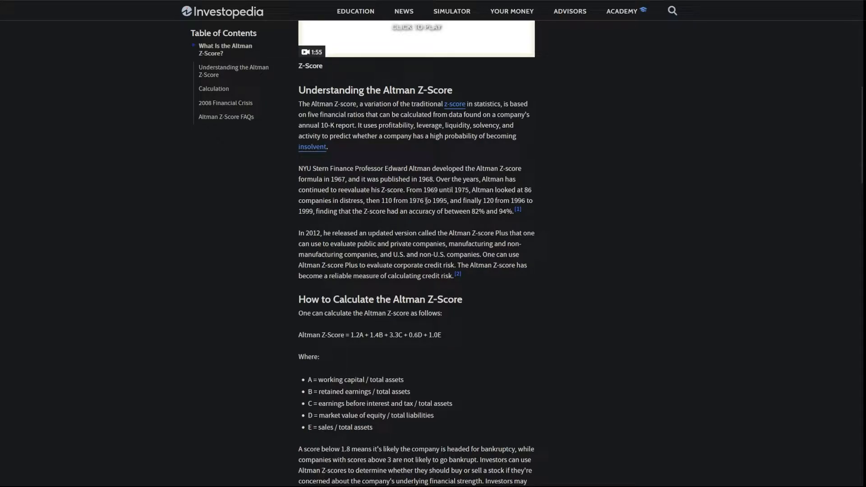
scroll(427, 199, "down", 3)
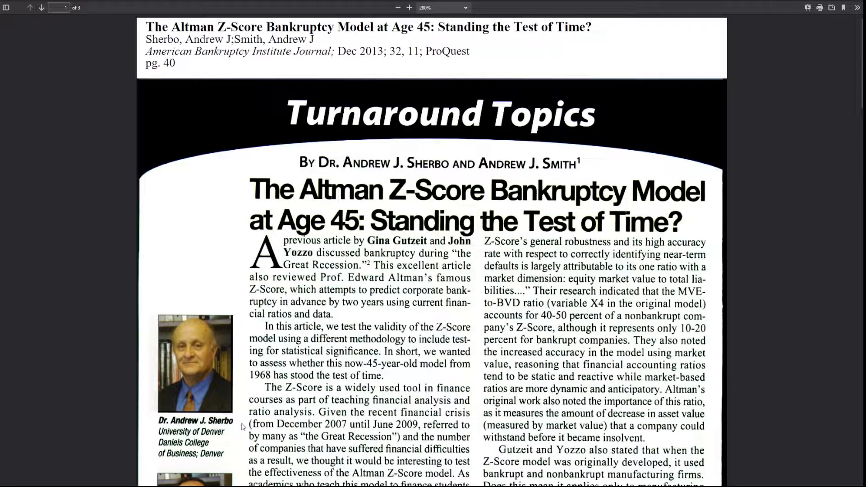
Step: Skim the Altman Z-Score paper PDF down to its results and conclusions
scroll(312, 364, "down", 3)
scroll(308, 382, "up", 3)
left_click_drag(861, 56, 857, 390)
scroll(557, 254, "down", 6)
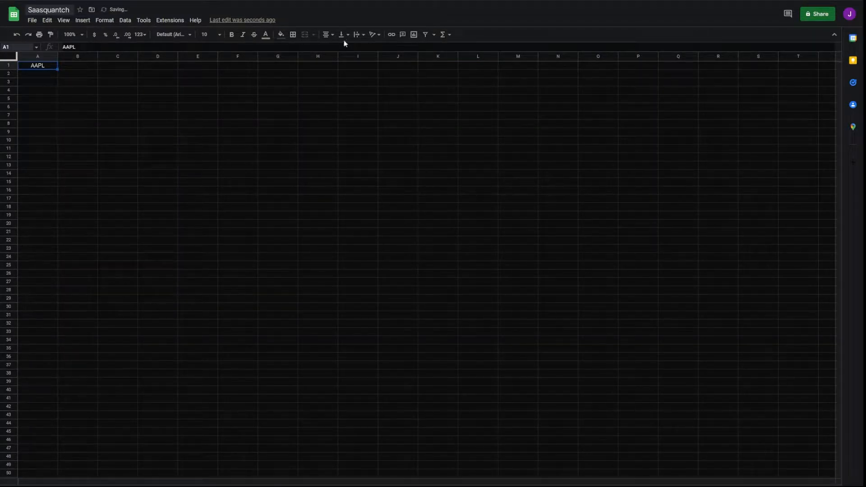
Step: Centre the AAPL ticker in A1 vertically and fill the cell blue
left_click(344, 35)
left_click(352, 47)
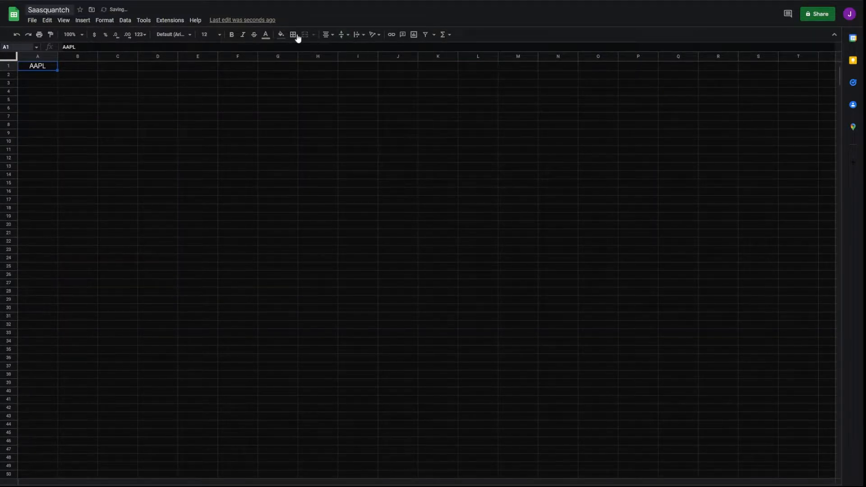
left_click(281, 35)
left_click(340, 135)
Step: Title B1:D1 'Altman Z-Score', merged and centred
left_click_drag(77, 66, 158, 66)
type("Altman Z")
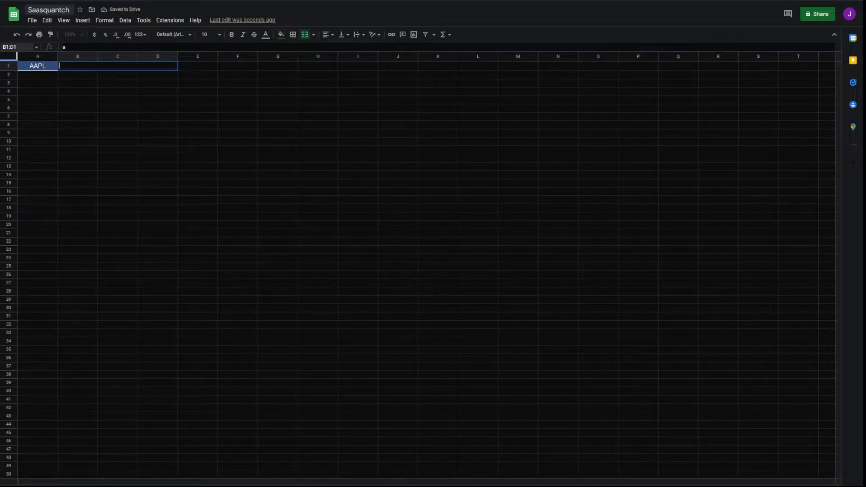
type("-Score")
key("Tab")
left_click(110, 68)
left_click(329, 35)
left_click(338, 50)
Step: Enter =INDEX(fmpQuote(A1,1),2,2) in A2 to show the company name Apple Inc
left_click(51, 78)
type("=")
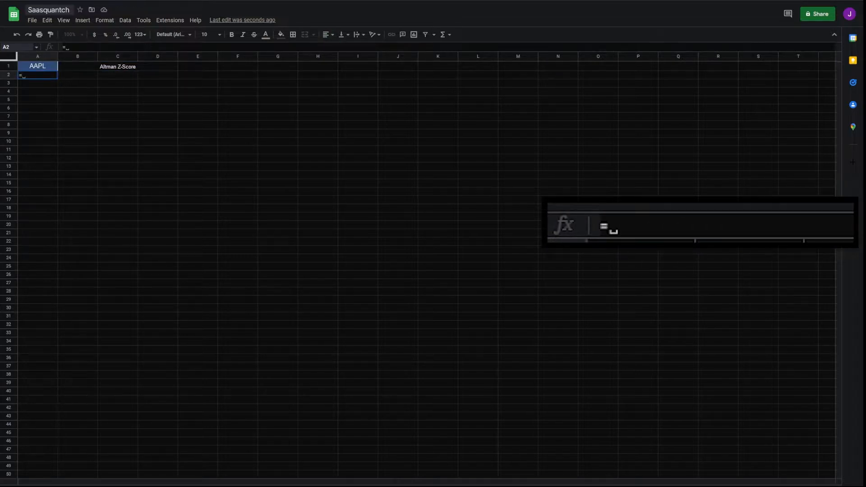
type("INDEX(fmpQuote(")
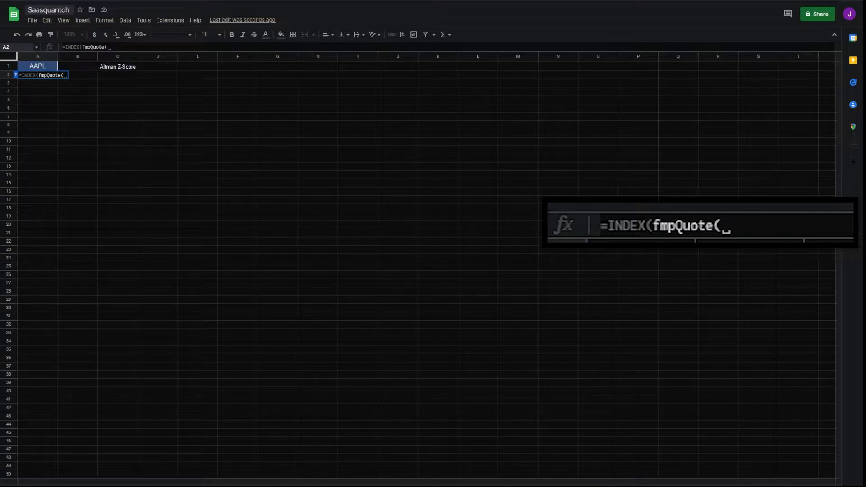
left_click(36, 66)
type(",1),2,2)")
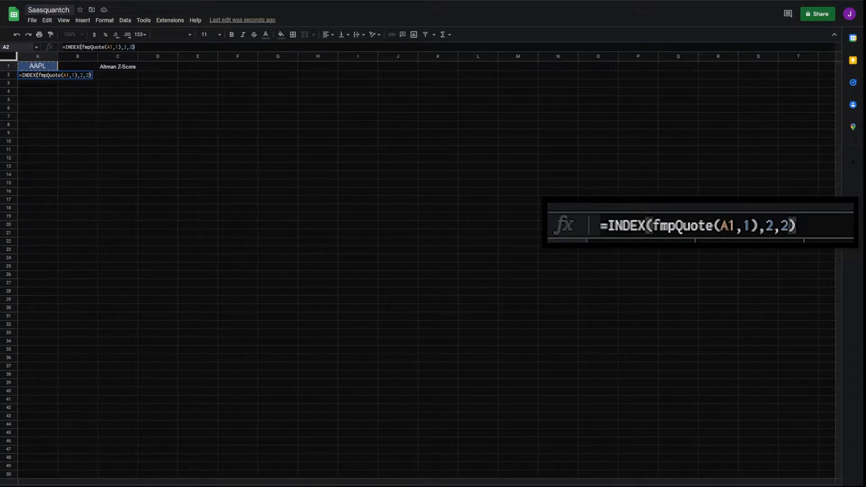
key("Return")
key("Up")
left_click(79, 108)
left_click_drag(40, 85, 71, 101)
Step: Place the Z-Score formula screenshot in the sheet and shrink it to fit
left_click(38, 101)
key("ctrl+Tab")
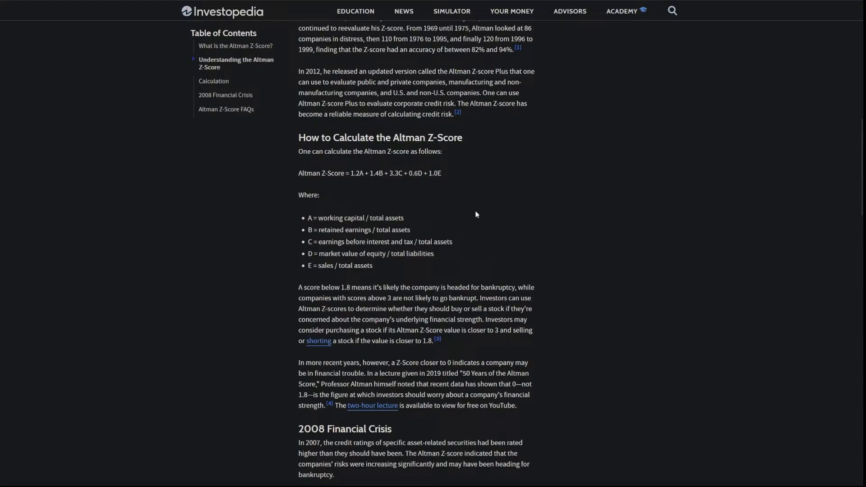
key("ctrl+shift+Tab")
left_click(44, 160)
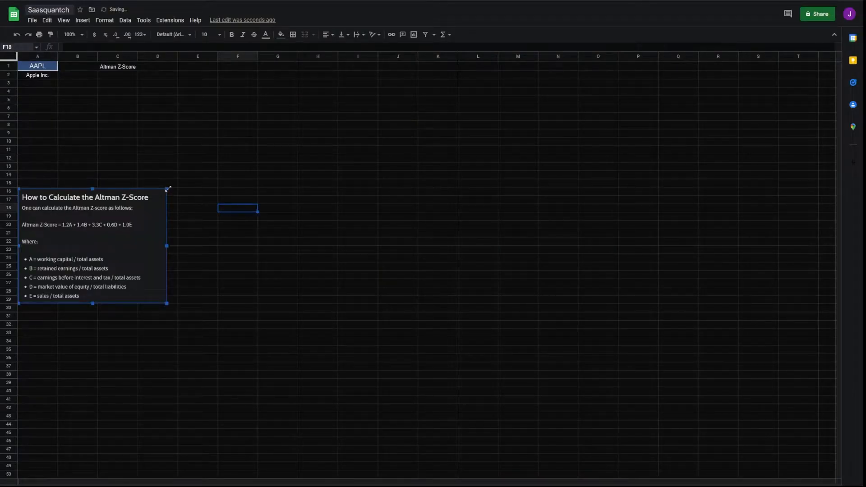
left_click_drag(168, 188, 137, 211)
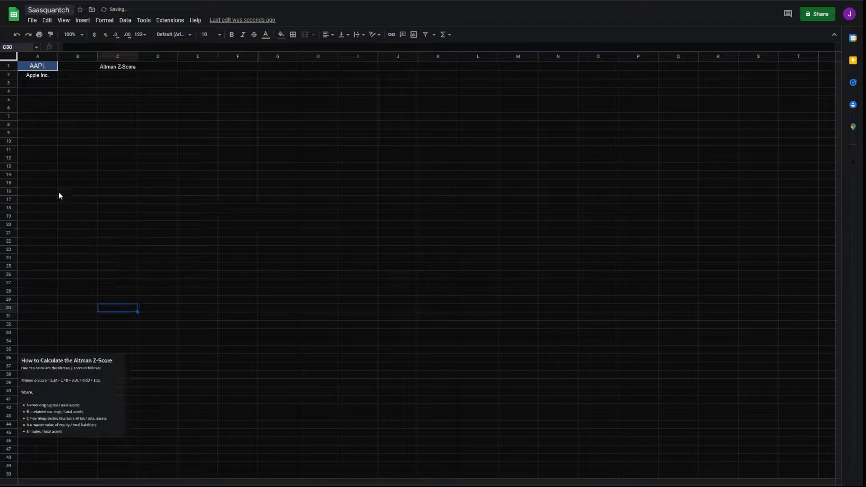
left_click(45, 150)
Step: Add the 'ttm' column header above the values
left_click(44, 116)
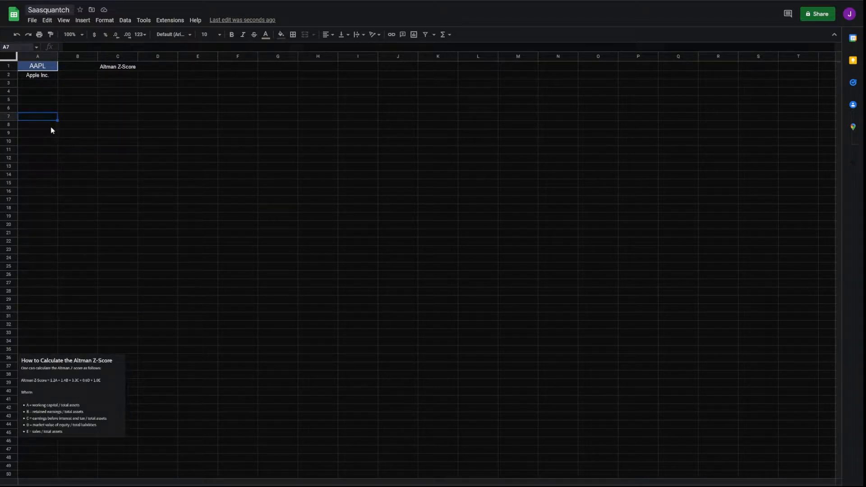
type("TT")
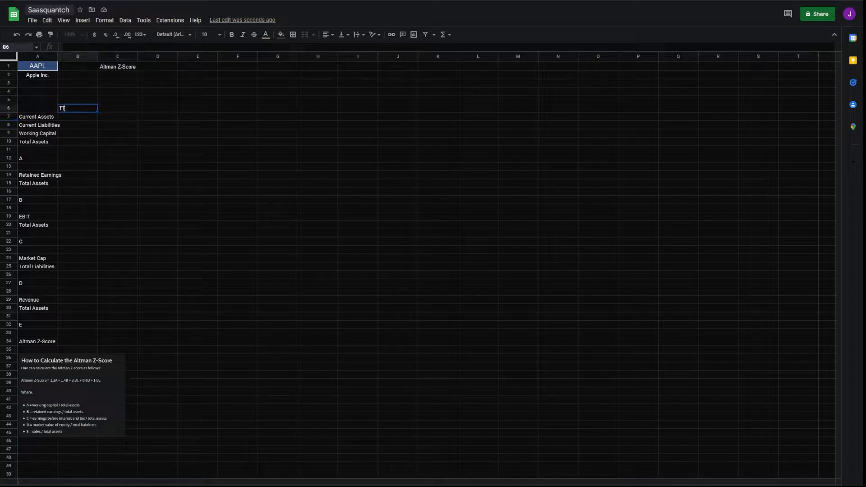
type("ttm")
key("Tab")
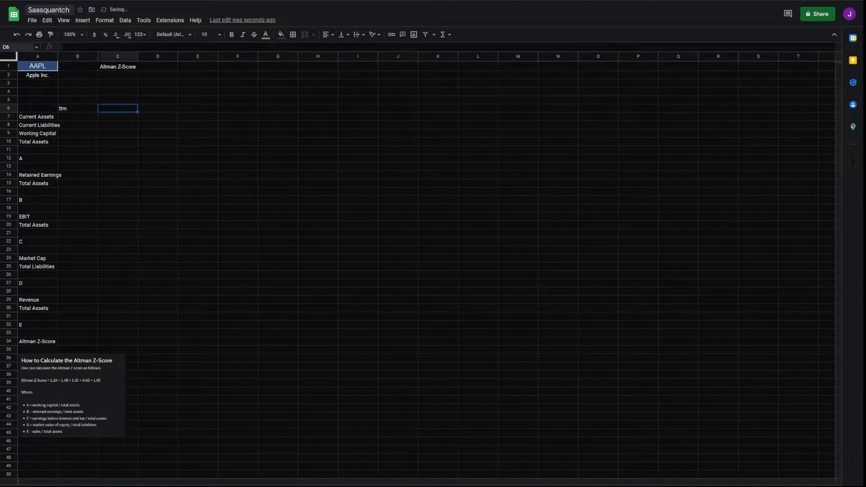
left_click(78, 117)
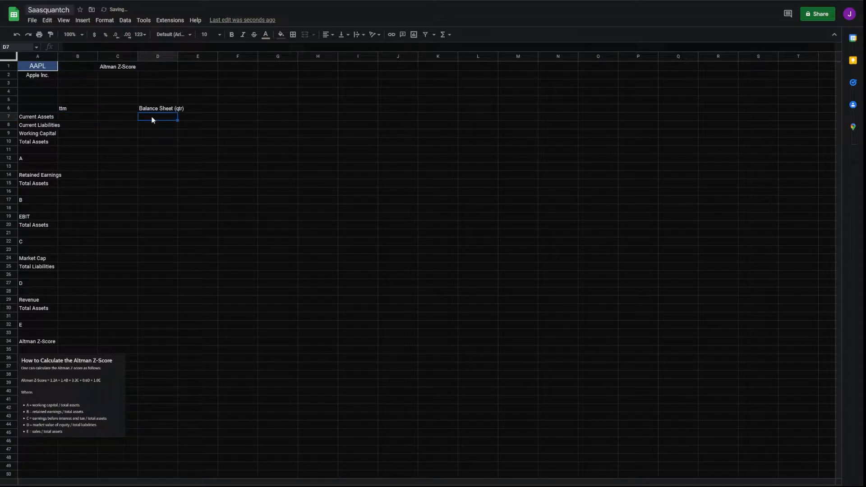
Step: Enter =TRANSPOSE(fmpBalanceSheetStatement(A1, "4", "quarter")) in D7 to list four quarters
type("=")
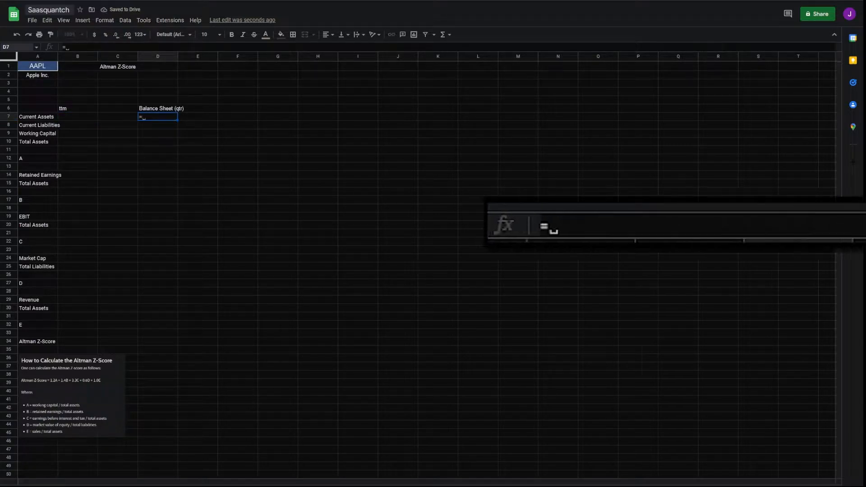
type("TRANSPOSE(")
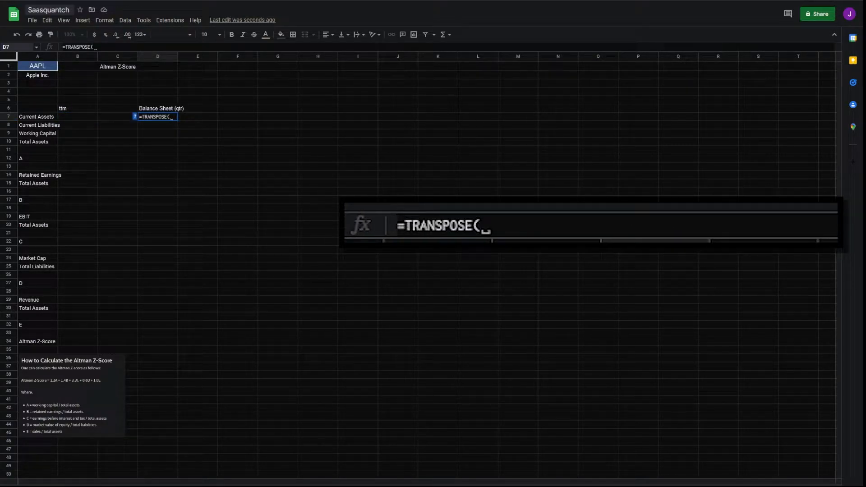
type("fmpBalanceSheetStatement(")
left_click(38, 66)
type(", \"")
type("4\", ")
type("\"quarter\"))")
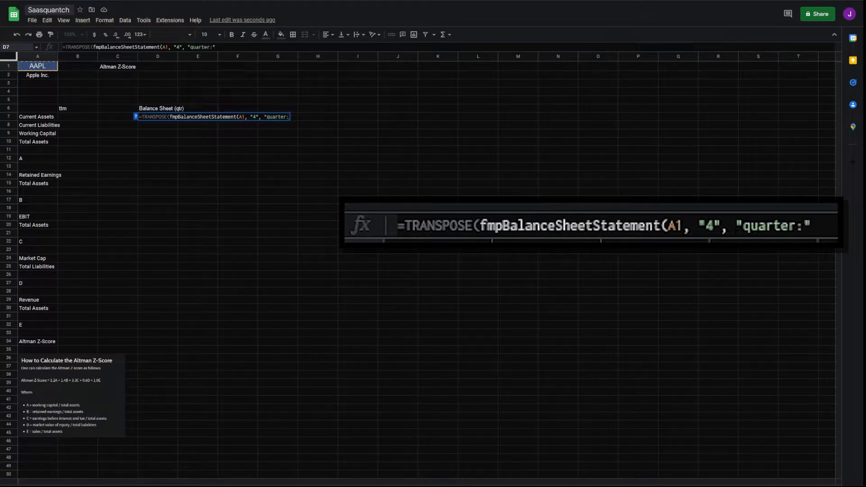
key("Return")
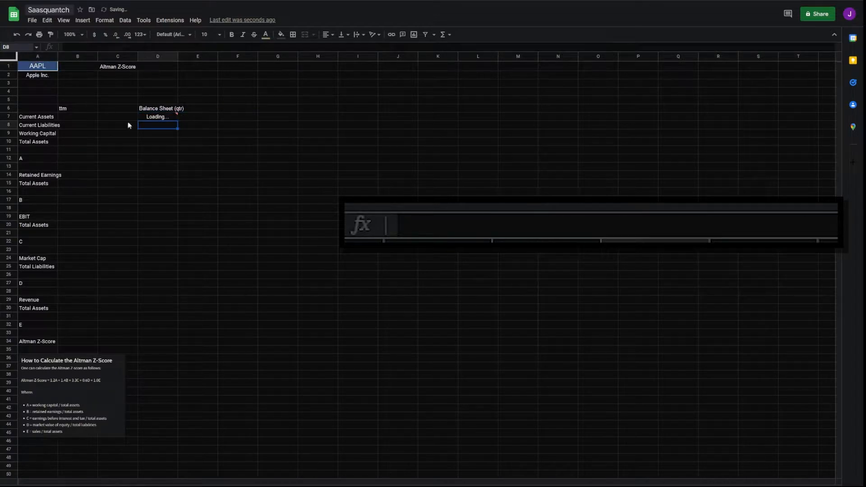
left_click(144, 119)
left_click(69, 121)
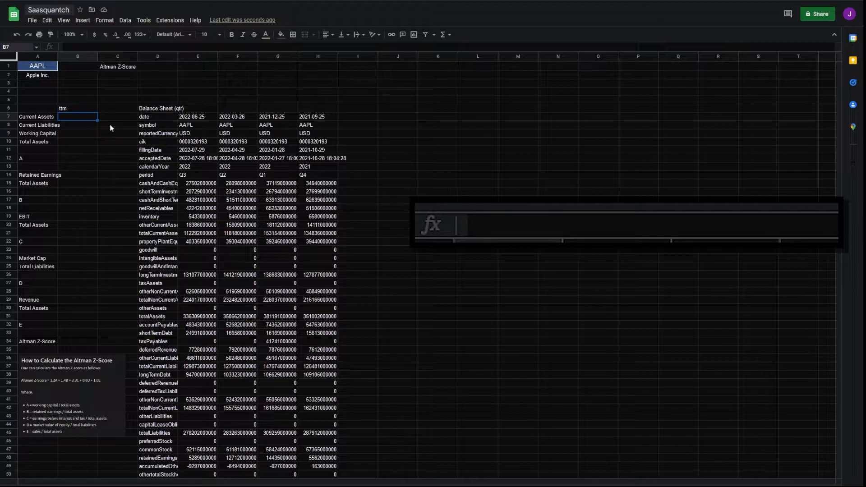
Step: Link Current Assets to E21 and format B7:B10 as currency with fewer decimals
type("=")
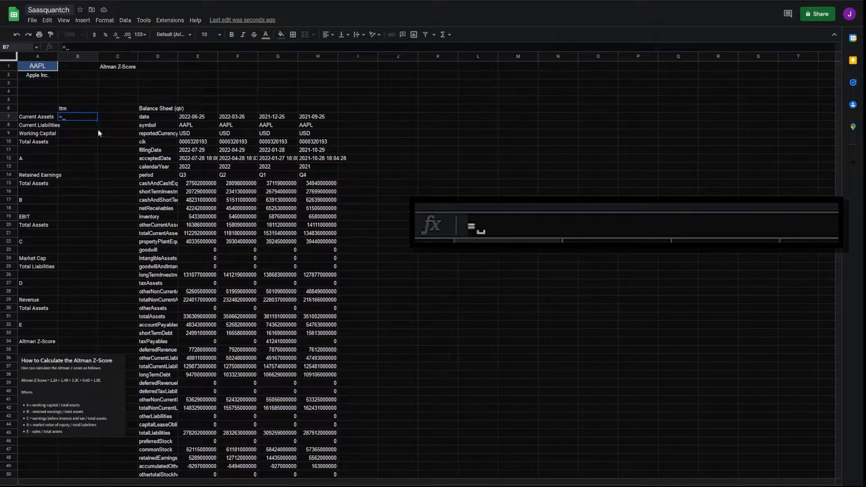
left_click(194, 235)
key("Return")
left_click(85, 120)
left_click_drag(85, 121, 84, 143)
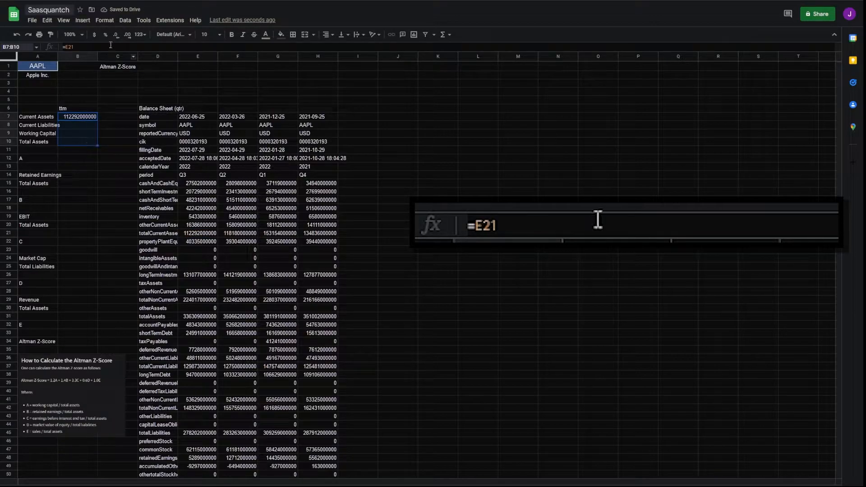
left_click(96, 35)
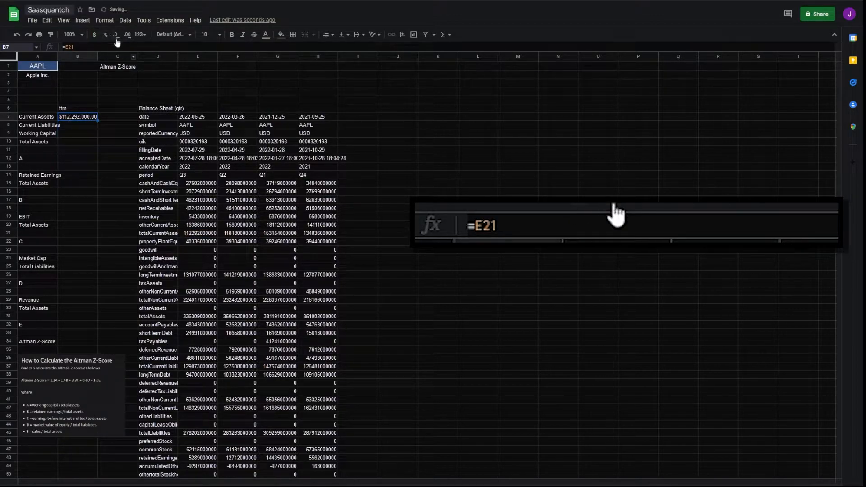
left_click(116, 36)
left_click_drag(86, 117, 86, 140)
Step: Link Current Liabilities to E37 and compute Working Capital as =B7-B8
left_click(74, 125)
type("=")
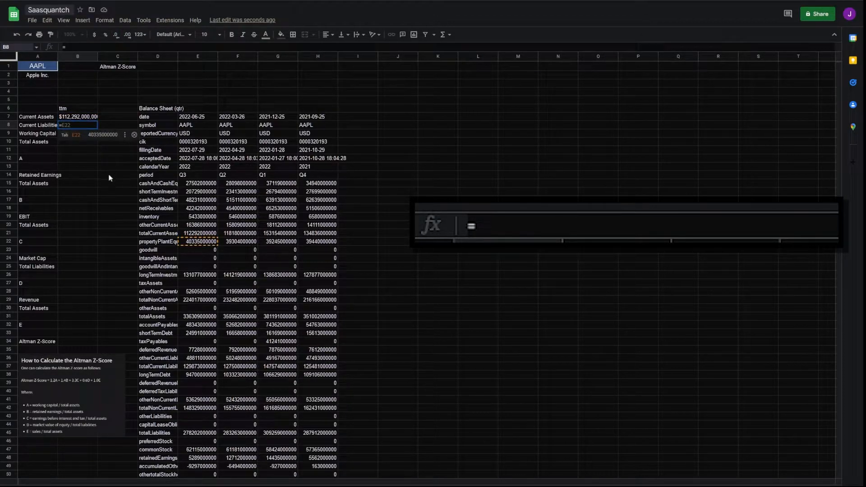
key("Tab")
left_click(197, 366)
key("Return")
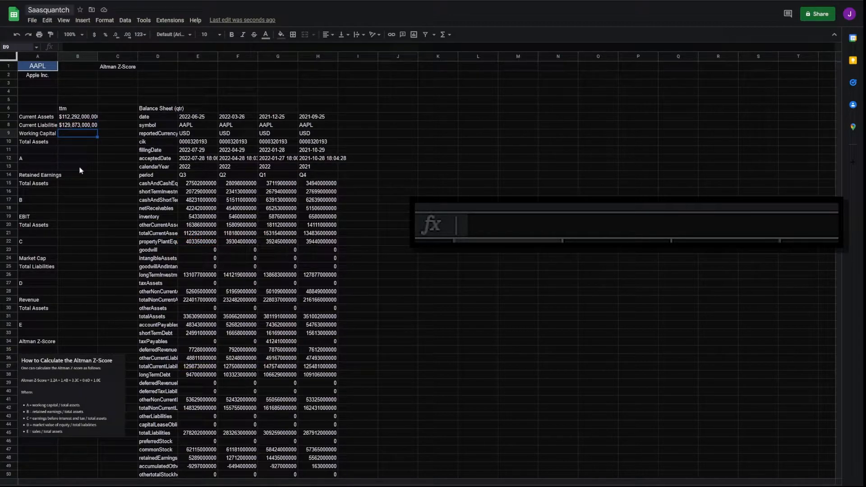
type("=")
left_click(85, 116)
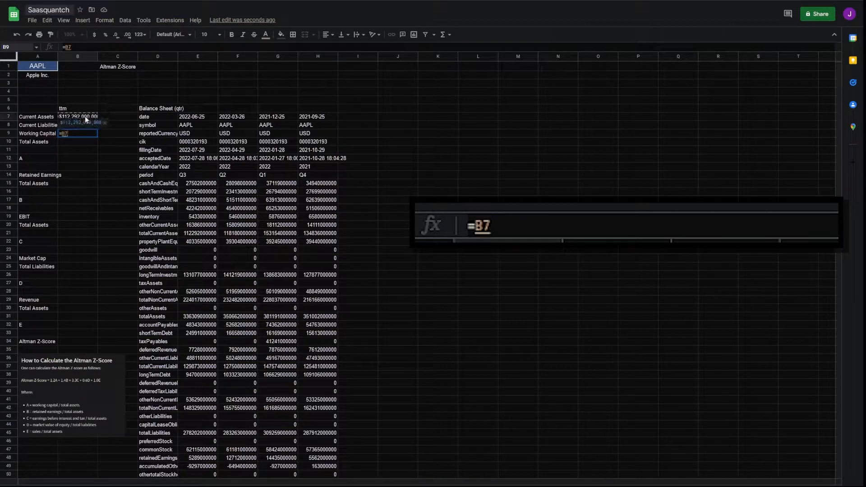
type("-")
left_click(79, 126)
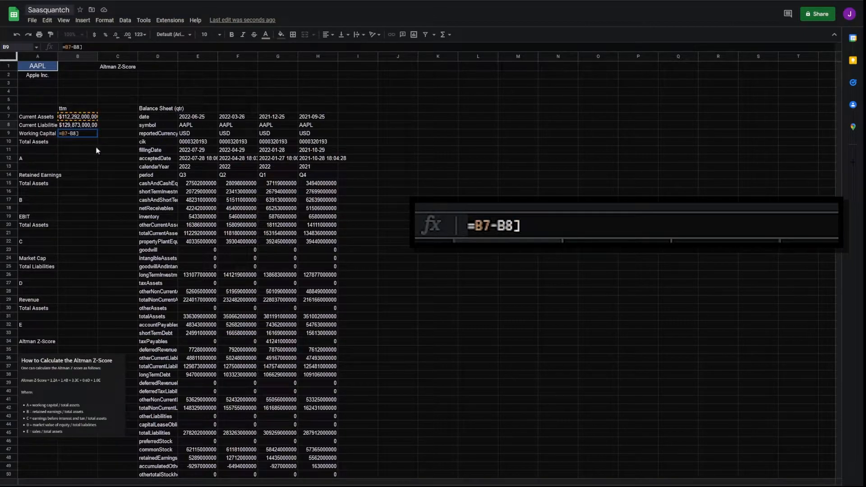
key("Return")
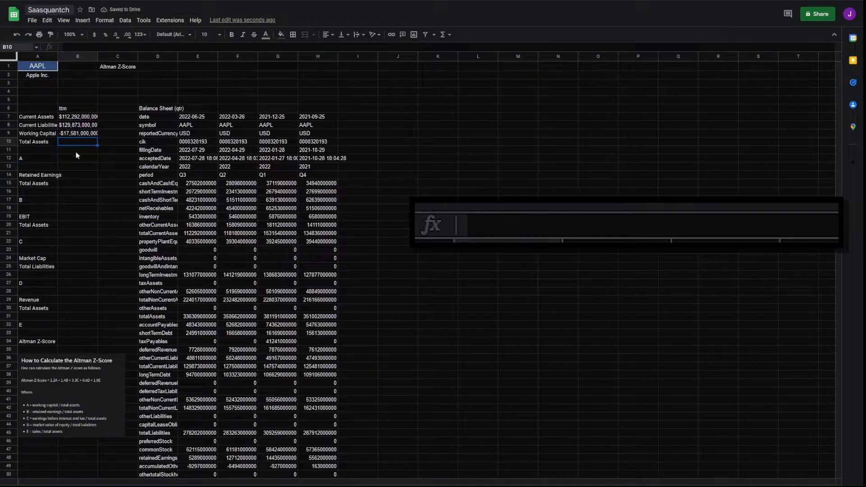
Step: Link Total Assets in B10 to the balance sheet's totalAssets value
type("=")
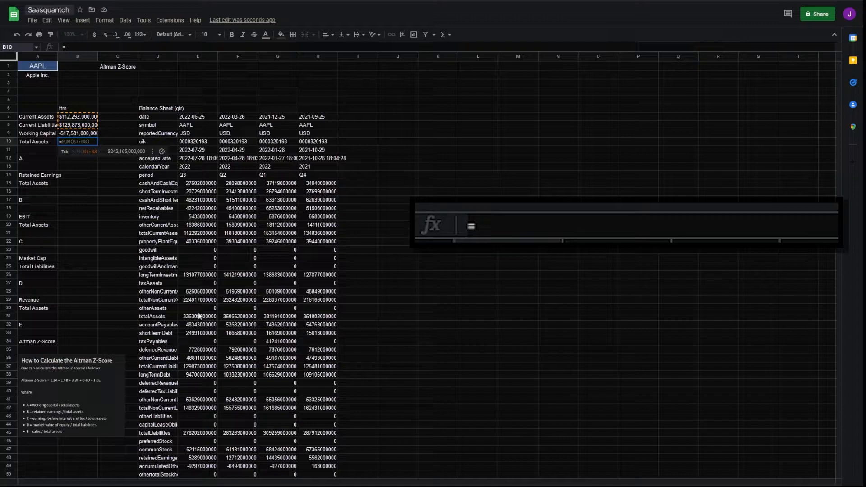
left_click(199, 316)
key("Return")
key("Down")
Step: Compute ratio A as =B9/B10, rounded to two decimals (-0.05)
type("=")
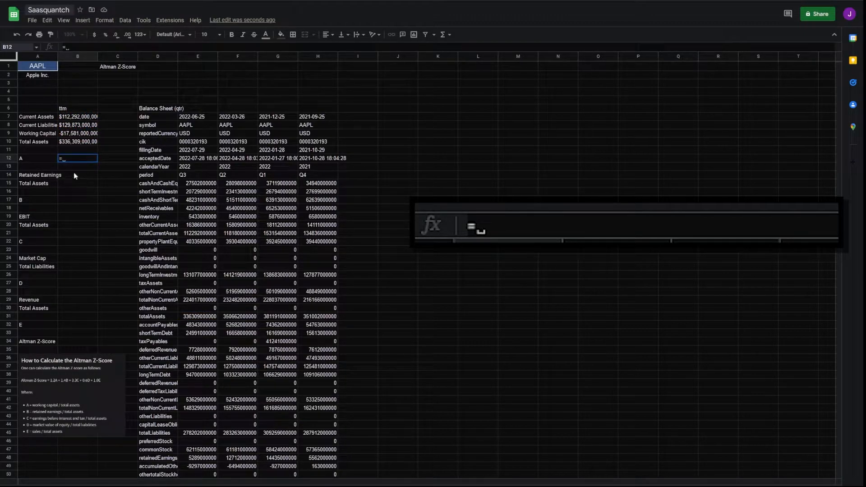
left_click(73, 135)
type("/")
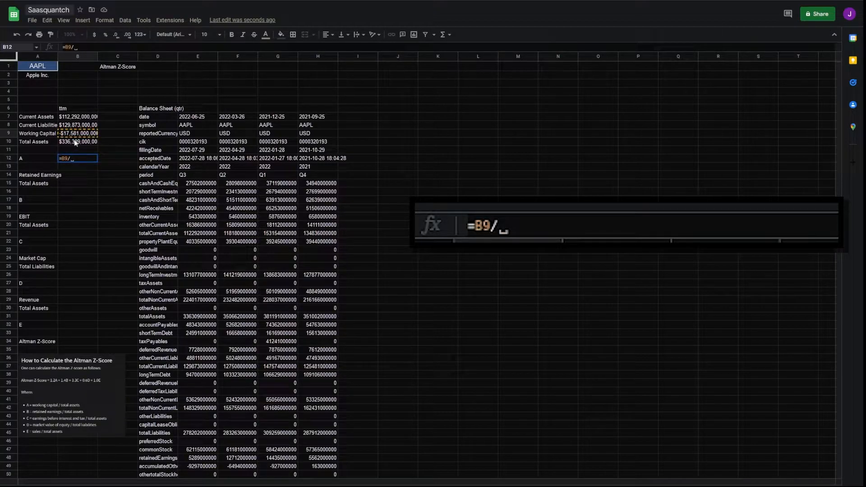
left_click(74, 143)
key("Return")
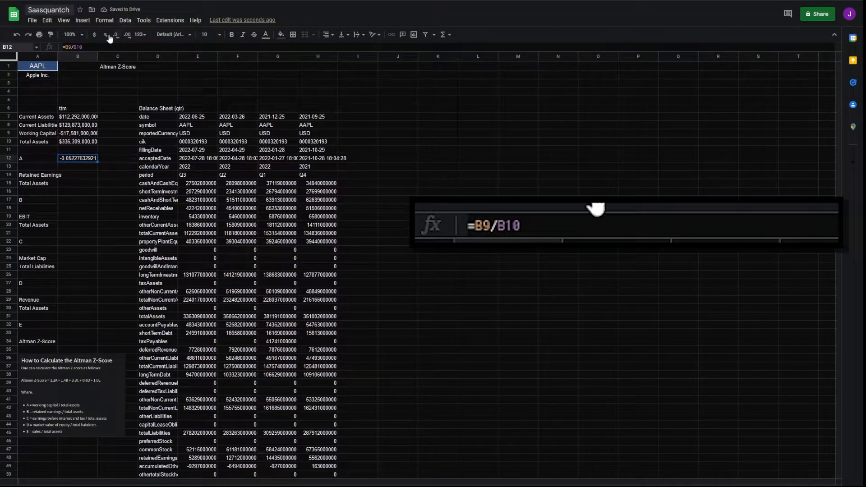
left_click(117, 34)
left_click(116, 35)
left_click(116, 35)
left_click(117, 35)
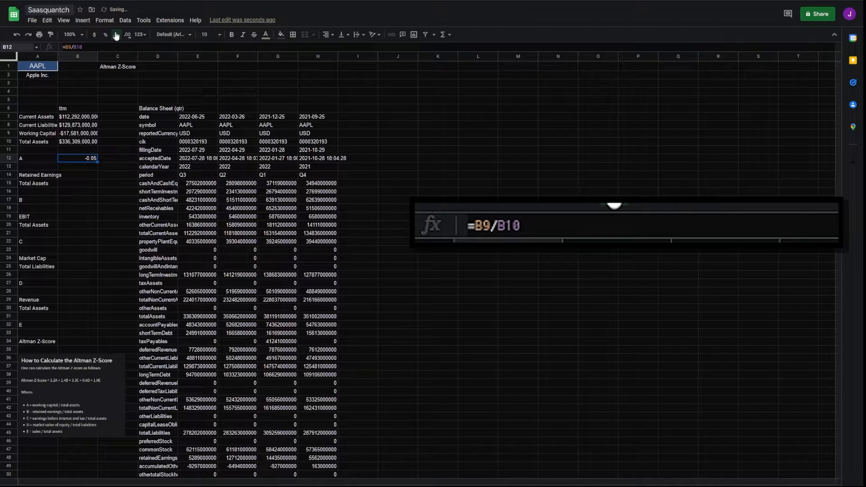
left_click(85, 178)
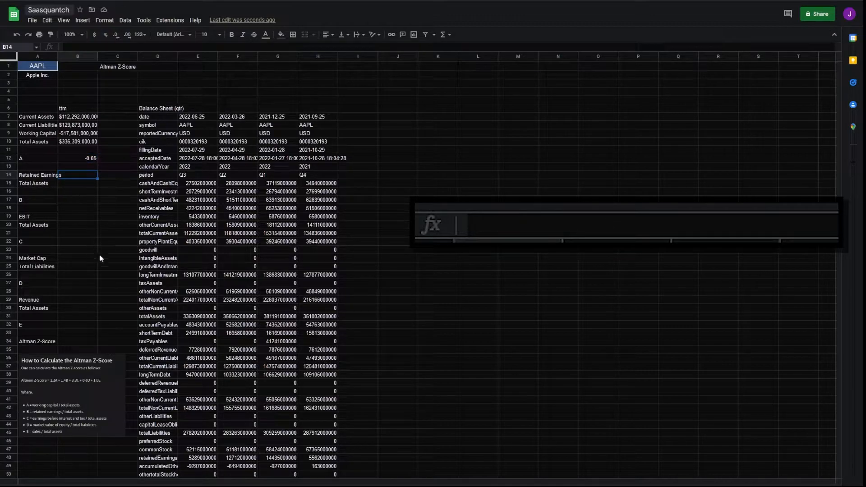
Step: Set Retained Earnings to =E48 and Total Assets to =B10, as currency without decimals
type("=")
left_click(197, 458)
key("Return")
type("=")
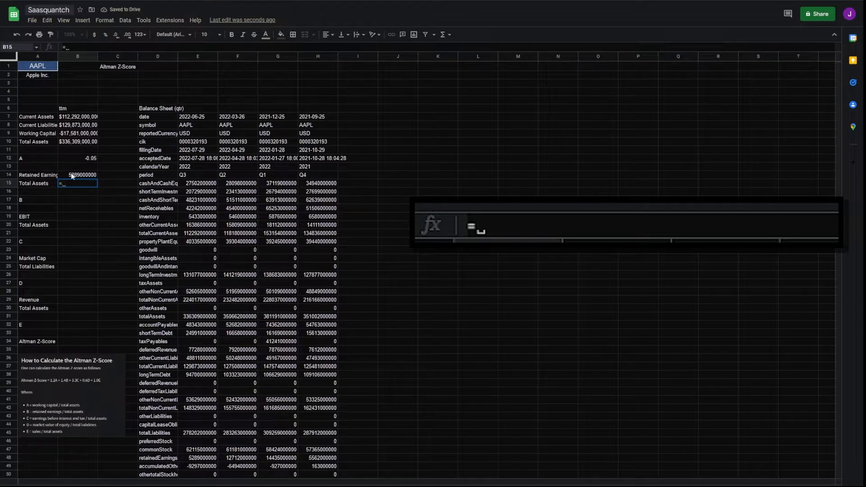
left_click(71, 142)
key("Return")
left_click_drag(77, 175, 78, 183)
left_click(95, 34)
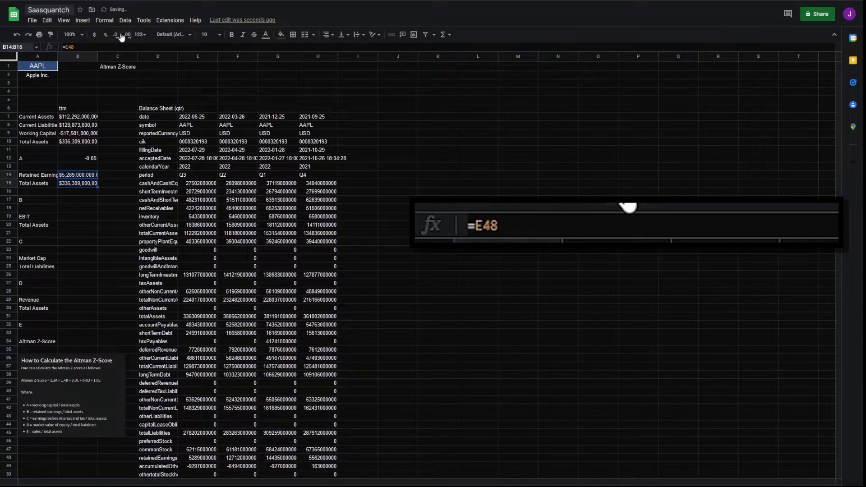
left_click(116, 36)
left_click(116, 36)
left_click(107, 184)
Step: Compute ratio B as =B14/B15 in B17, showing 0.02
left_click(78, 199)
type("=")
left_click(77, 176)
type("/")
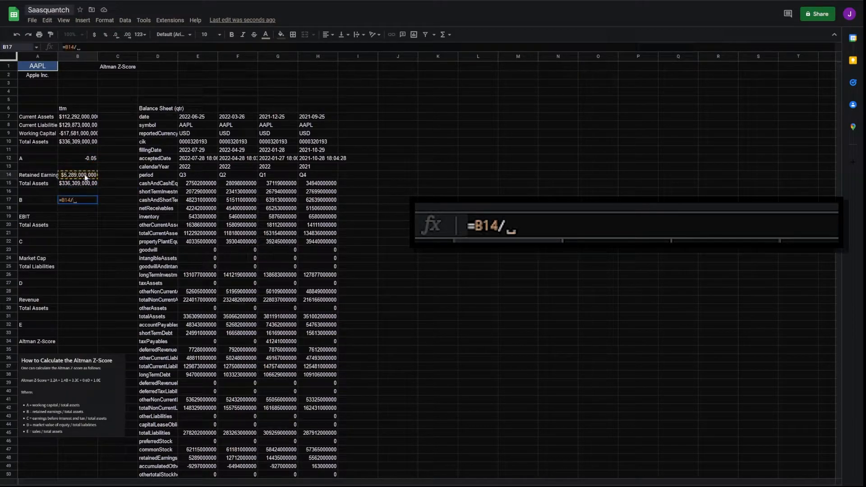
left_click(77, 184)
key("Return")
key("Up")
key("Down")
key("Down")
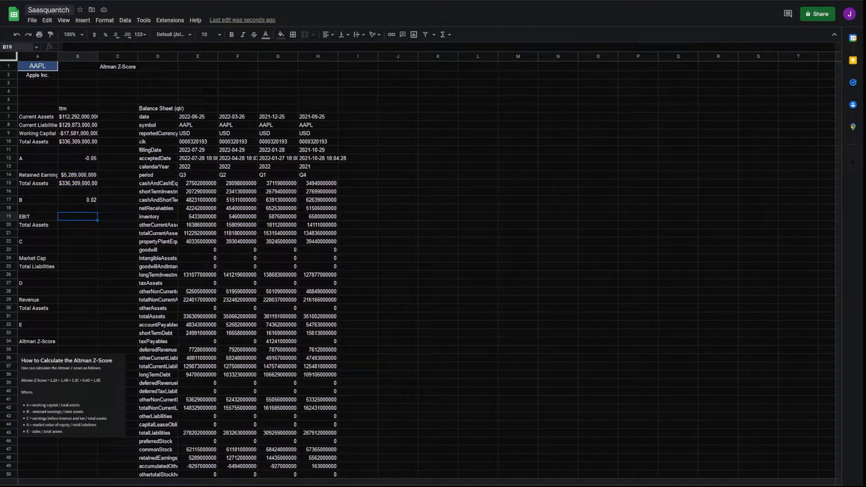
left_click(391, 111)
Step: Add the Income Statement (ttm) heading and import fmpIncomeStatement(A1, "4", "quarter") into J7
key("ctrl+v")
left_click(154, 118)
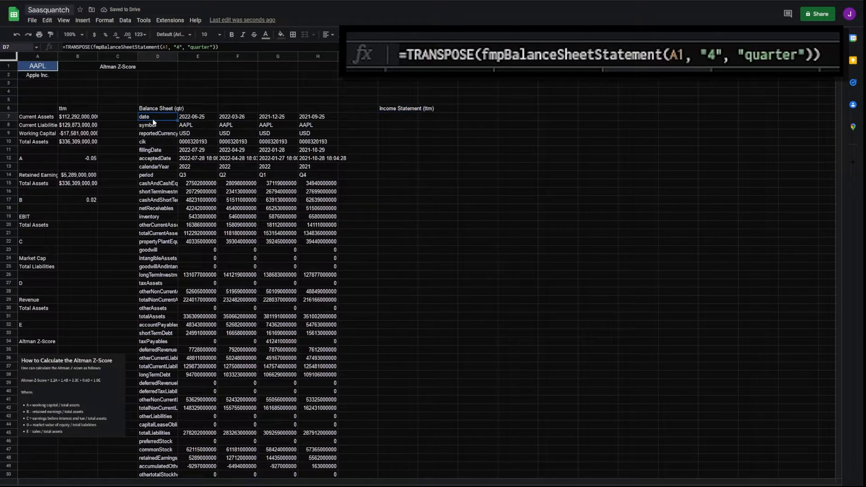
key("ctrl+c")
left_click(415, 119)
key("ctrl+v")
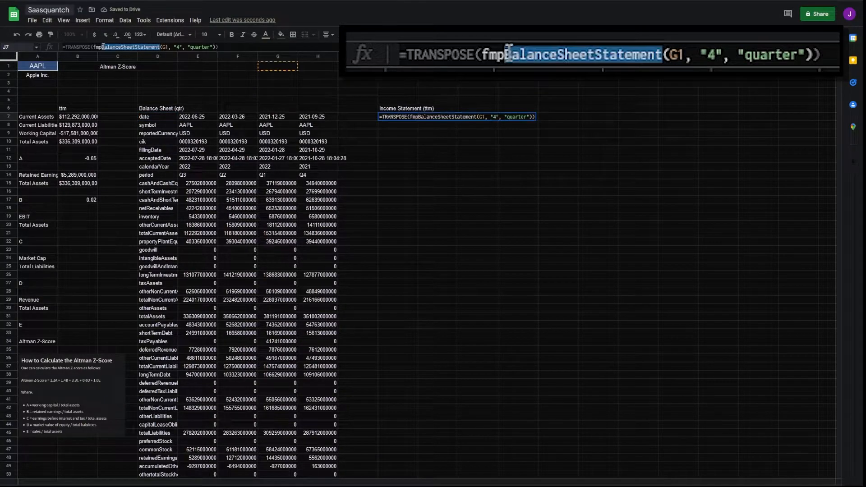
type("IncomeStatement")
left_click(148, 47)
key("BackSpace")
key("Tab")
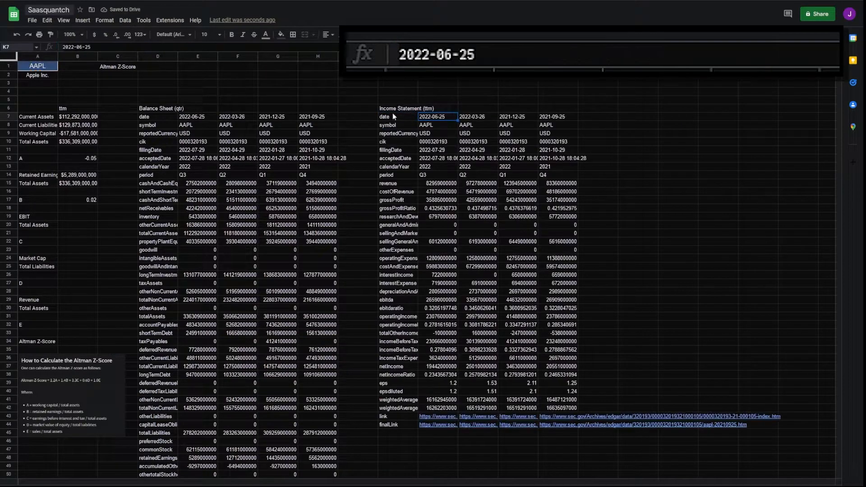
Step: Add a 'ttm' column in O with =SUM(K15:N15) filled down each row
left_click(594, 120)
type("TTM")
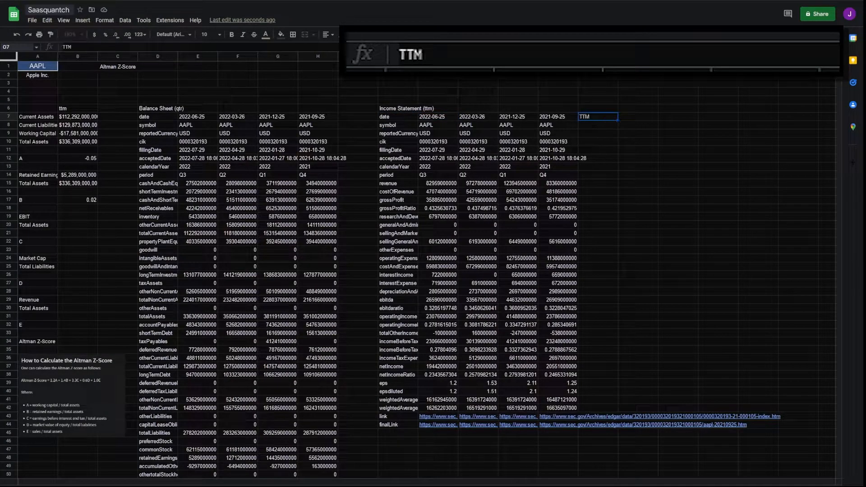
key("BackSpace")
key("BackSpace")
key("BackSpace")
type("ttm")
left_click(598, 183)
type("=SU")
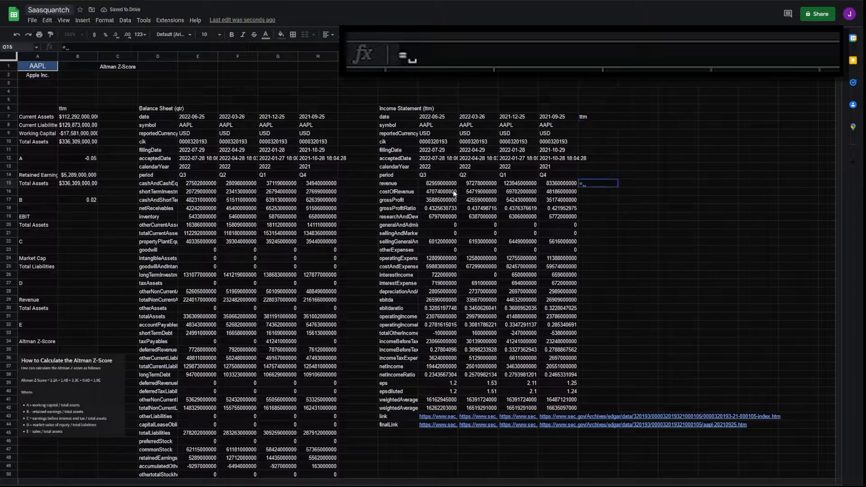
key("Tab")
type("K15:N15)")
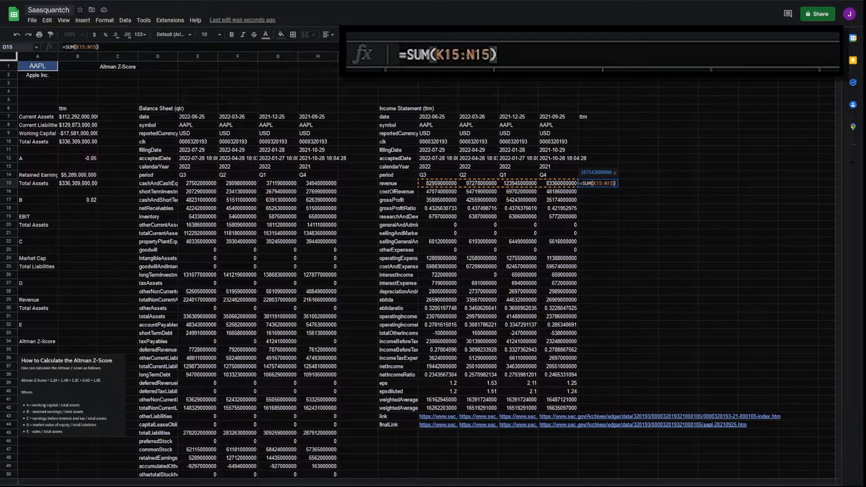
key("Return")
left_click(627, 243)
left_click(77, 216)
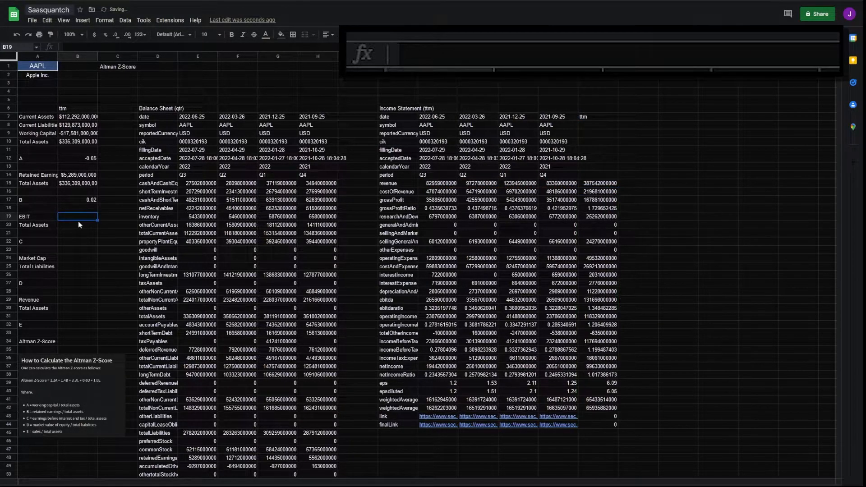
Step: Set EBIT to the ttm income before tax and Total Assets to =B10
type("=")
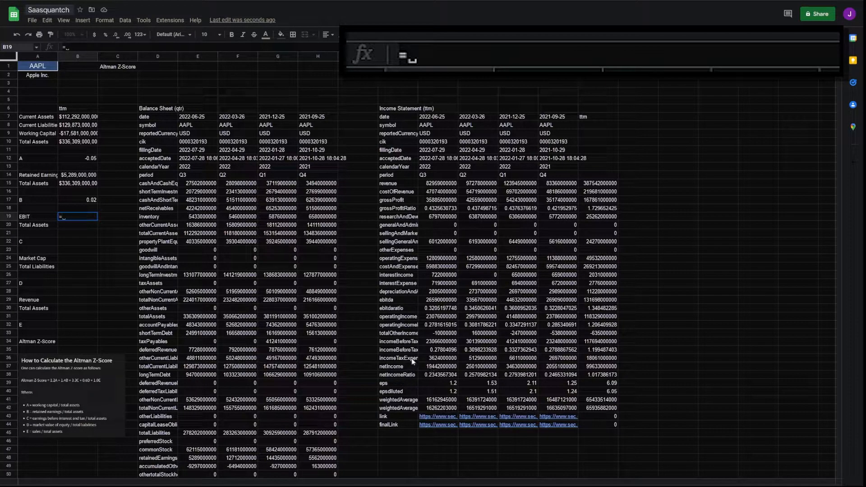
left_click(608, 343)
key("Return")
type("=")
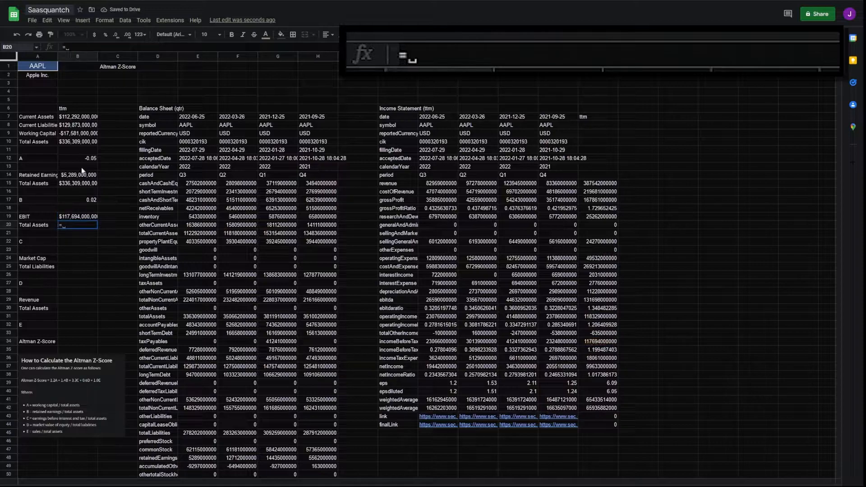
left_click(75, 143)
key("Return")
key("Down")
Step: Compute ratio C as =B19/B20 in B22, showing 0.35
type("=")
left_click(79, 216)
type("/")
left_click(83, 226)
key("Return")
left_click(78, 258)
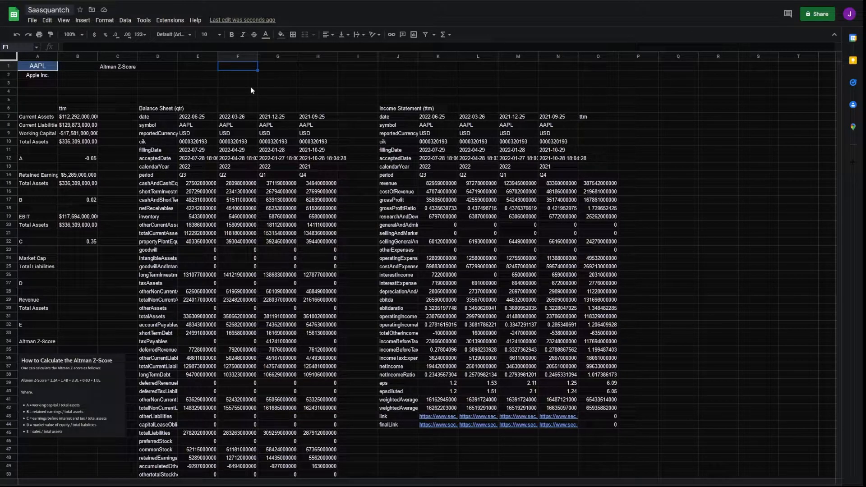
Step: Add the column headings Shares, 200SMA and True Mkt Cap
type("Shares")
key("Tab")
type("200SMA")
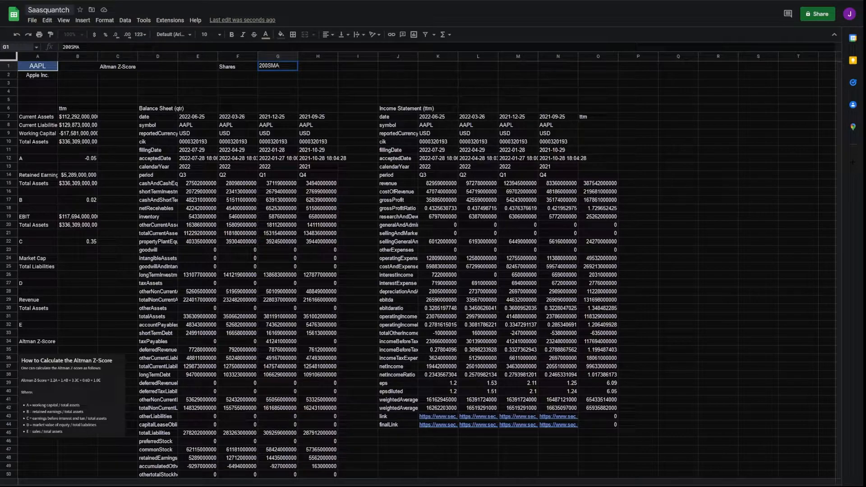
key("Tab")
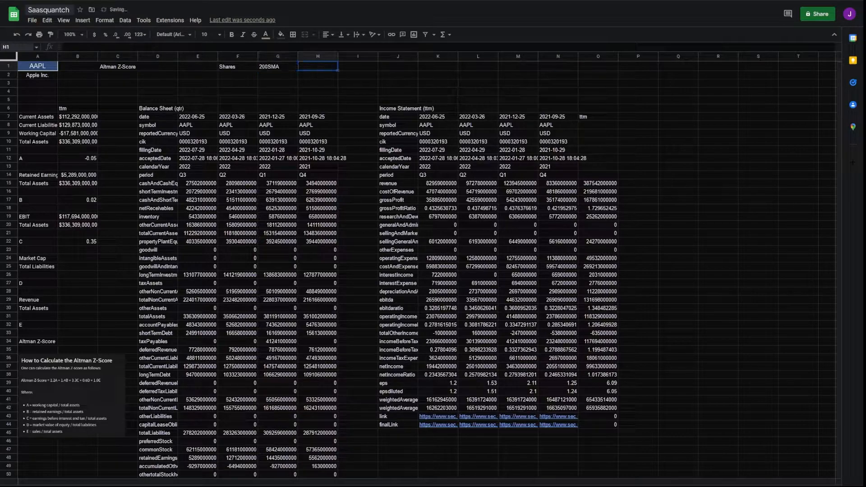
type("True Mkt Cap")
key("Return")
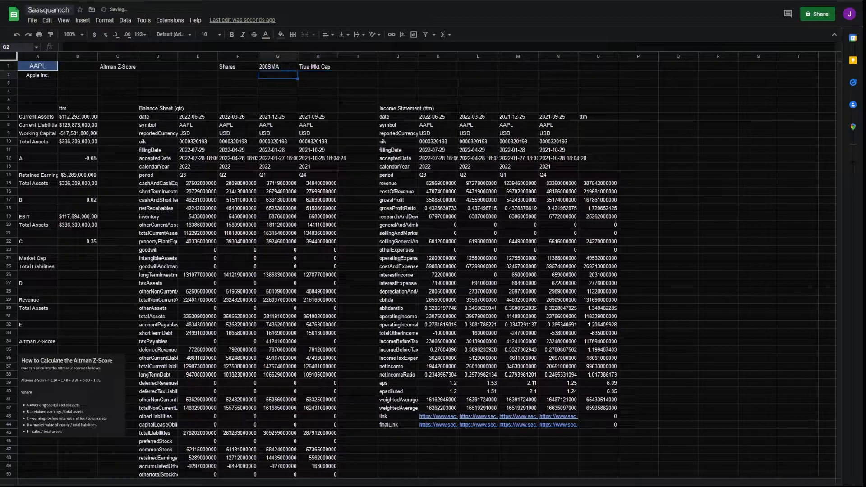
key("Left")
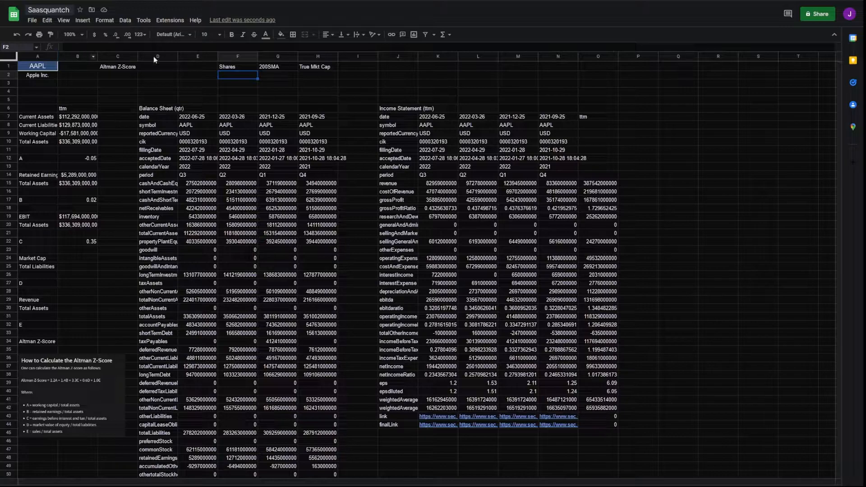
type("=ind")
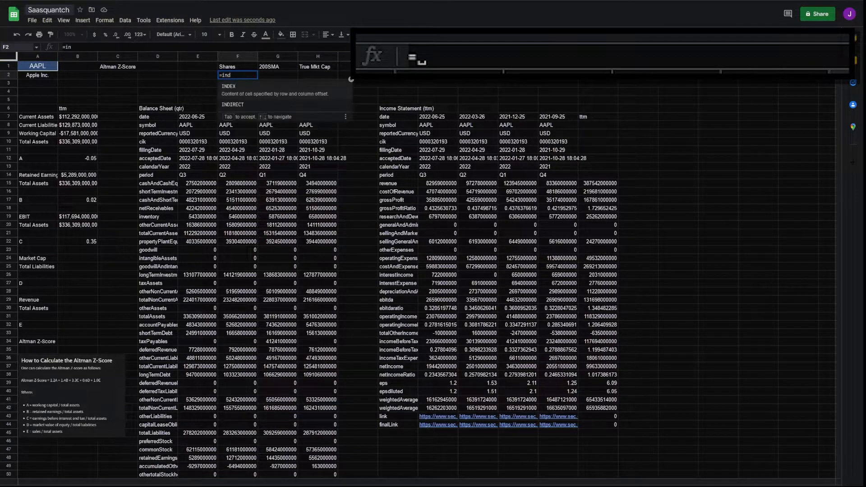
type("ex(fmpq")
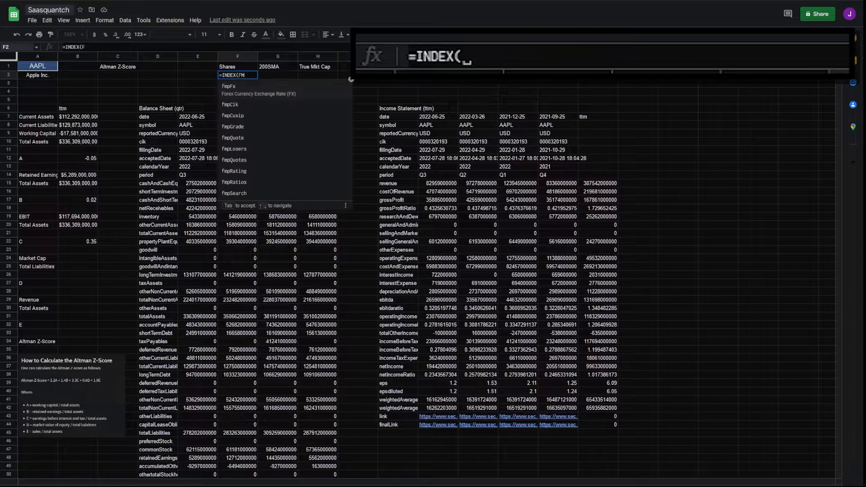
key("Tab")
type("A1")
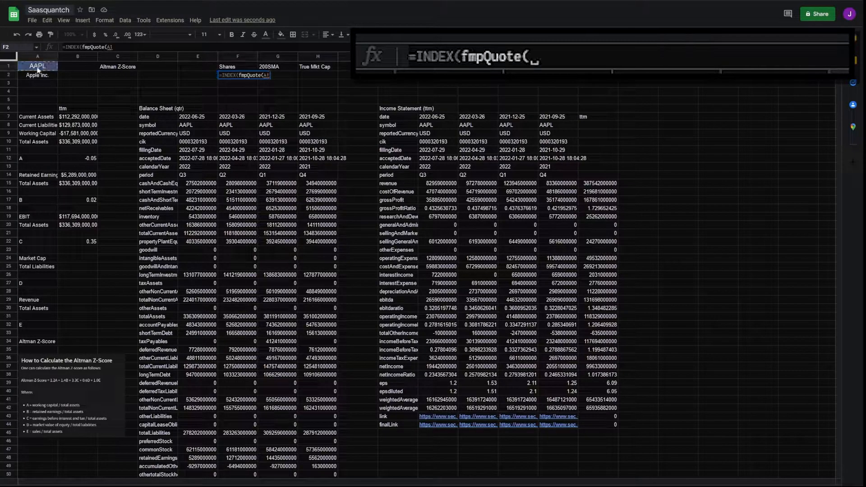
type(",1),2,")
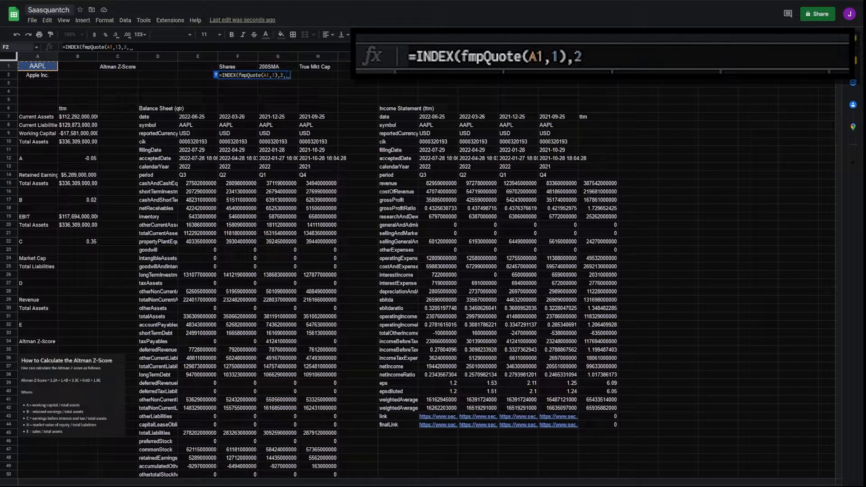
type("21)")
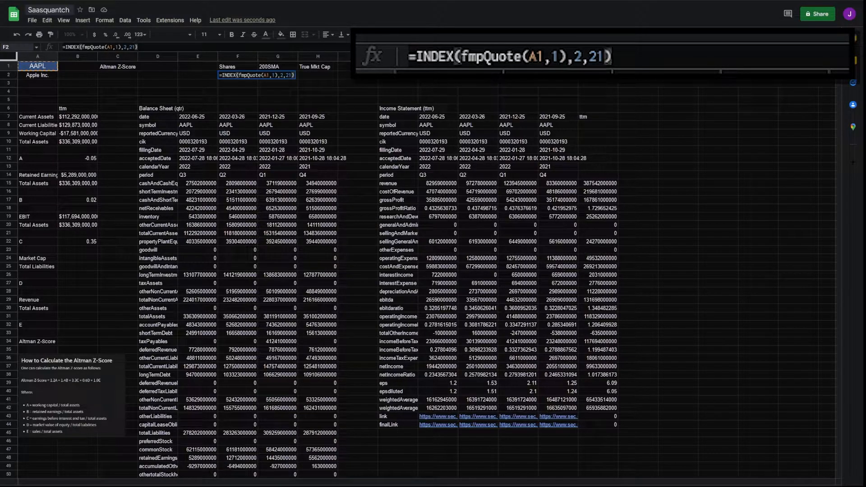
left_click(265, 76)
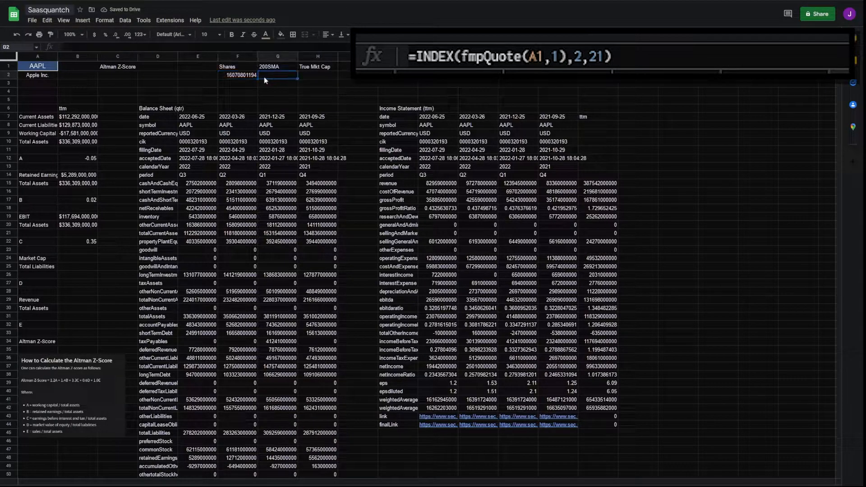
Step: Copy the formula to G2 and change it to column 12, showing the 200SMA $160.35
left_click(235, 79)
key("ctrl+c")
left_click(278, 77)
key("ctrl+v")
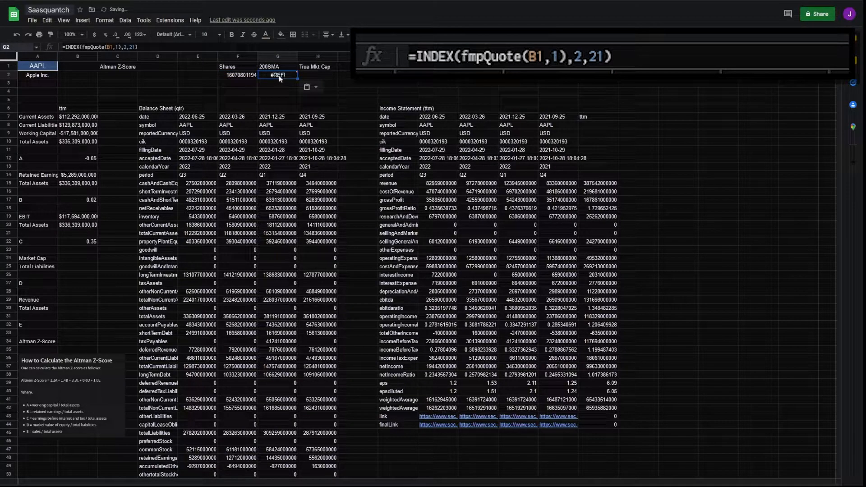
left_click(111, 47)
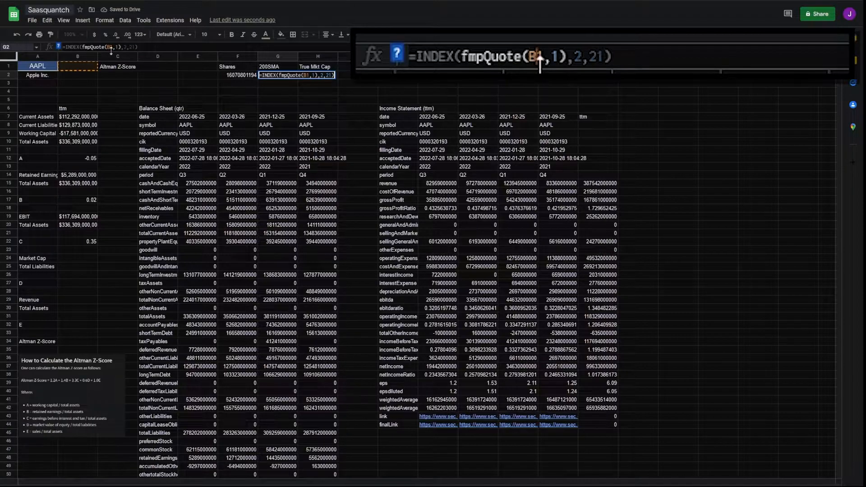
key("BackSpace")
type("A")
left_click(141, 47)
key("Left")
key("BackSpace")
key("BackSpace")
type("12")
key("Tab")
Step: Enter =F2*G2 in H2 for a True Mkt Cap of about $2.577 trillion
key("Left")
key("shift+Left")
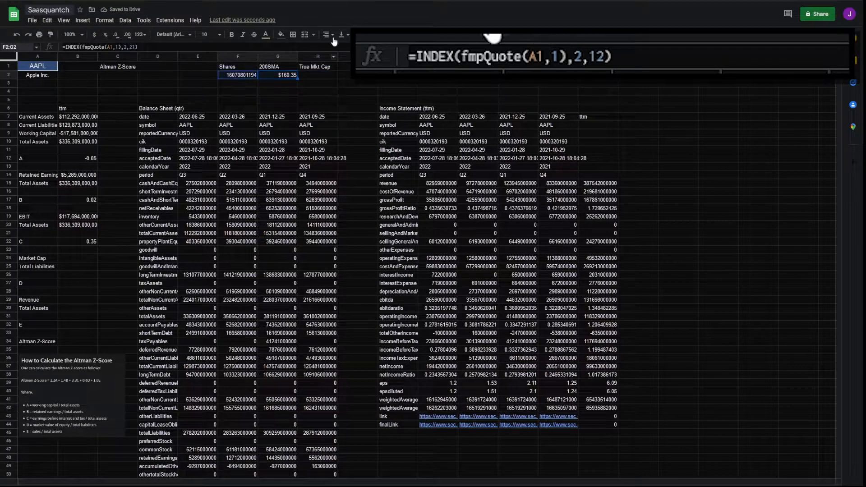
left_click(323, 76)
type("=")
left_click(236, 75)
type("*")
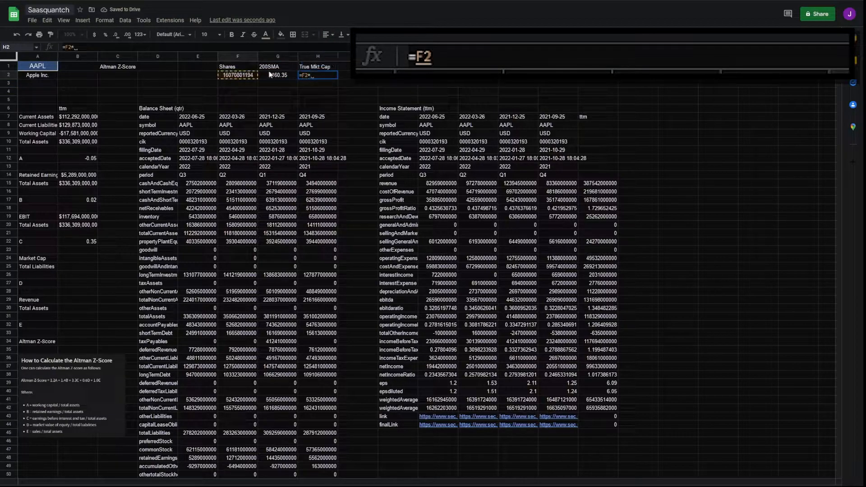
left_click(269, 75)
key("Return")
key("Return")
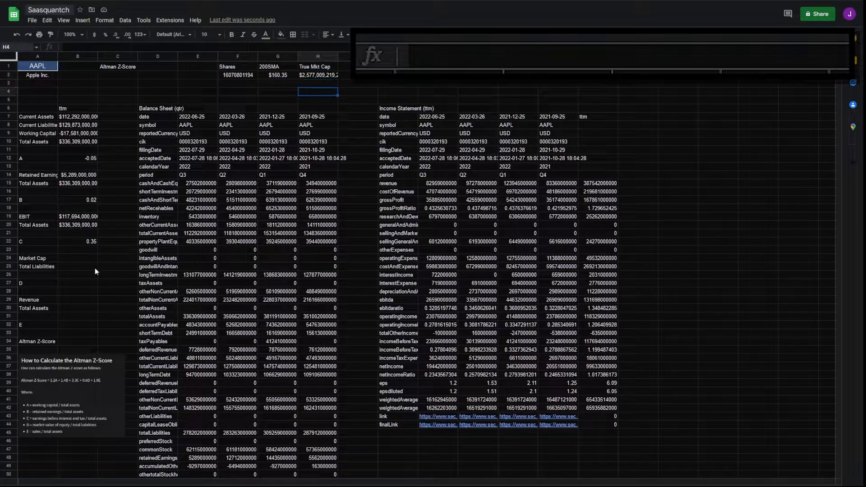
Step: Link Market Cap in B24 to H2 and Total Liabilities in B25 to E45
left_click(81, 258)
type("=")
left_click(321, 77)
key("Return")
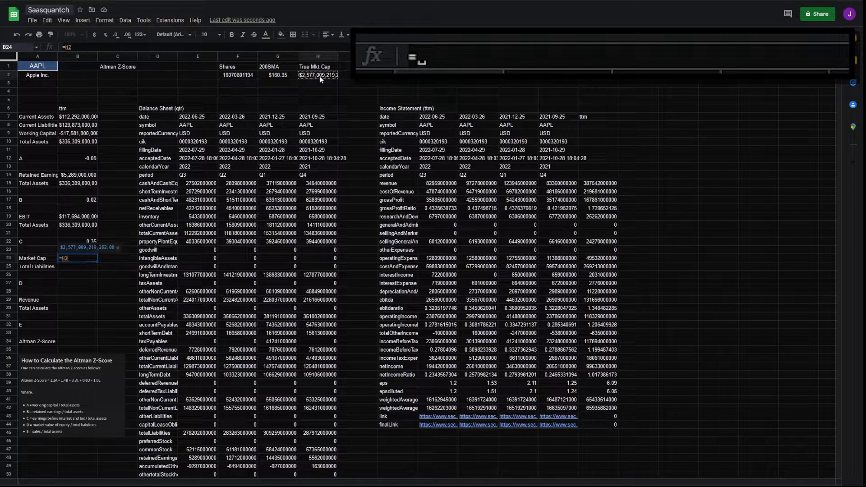
type("=")
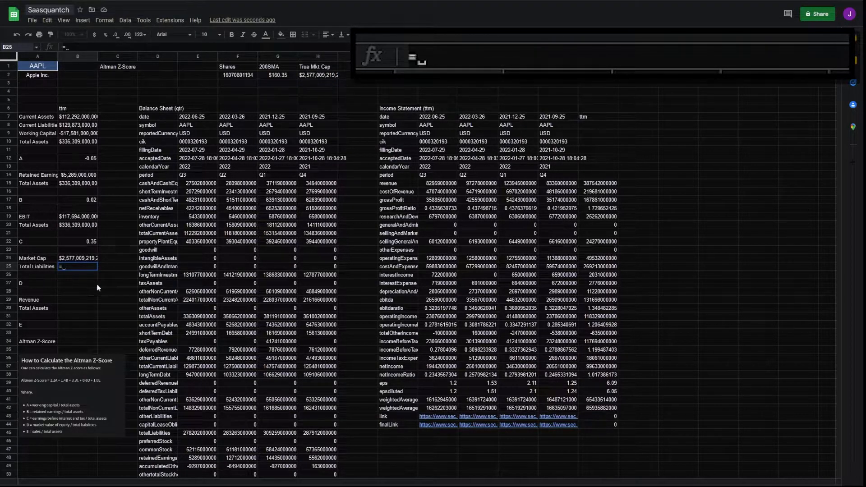
left_click(197, 434)
key("Return")
Step: Compute ratio D in B27 as =B24/B25, giving 9.26
left_click_drag(72, 259, 75, 267)
left_click(76, 284)
type("=")
left_click(81, 258)
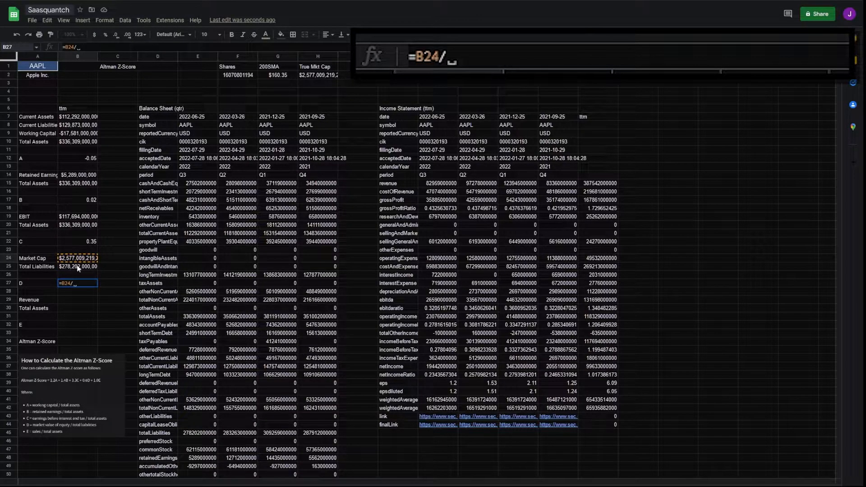
left_click(77, 268)
key("Return")
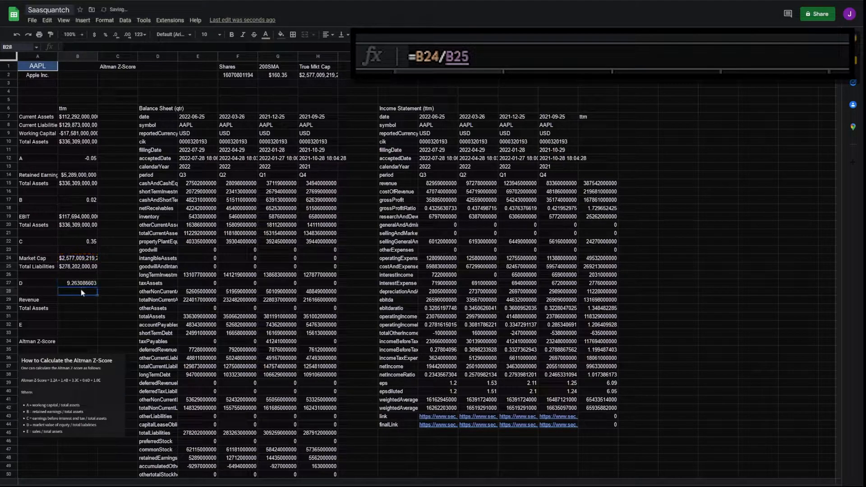
left_click(77, 303)
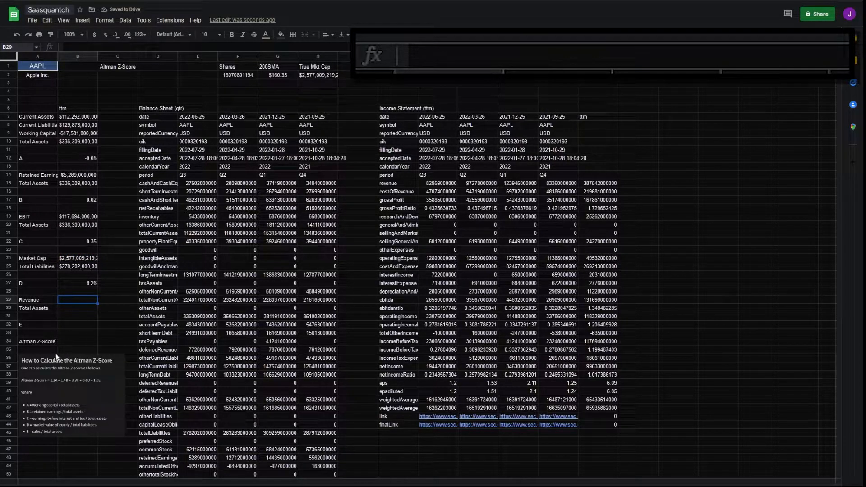
type("=")
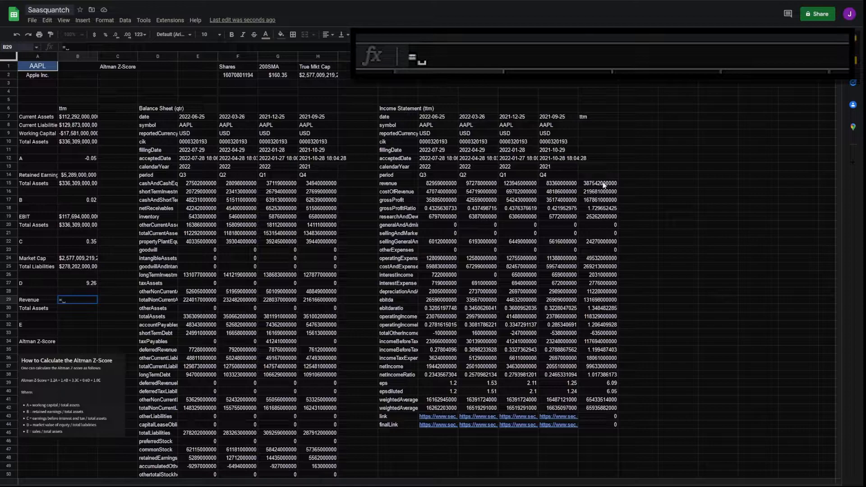
Step: Link Revenue in B29 to O15 and Total Assets in B30 to B10
left_click(603, 185)
key("Return")
type("=")
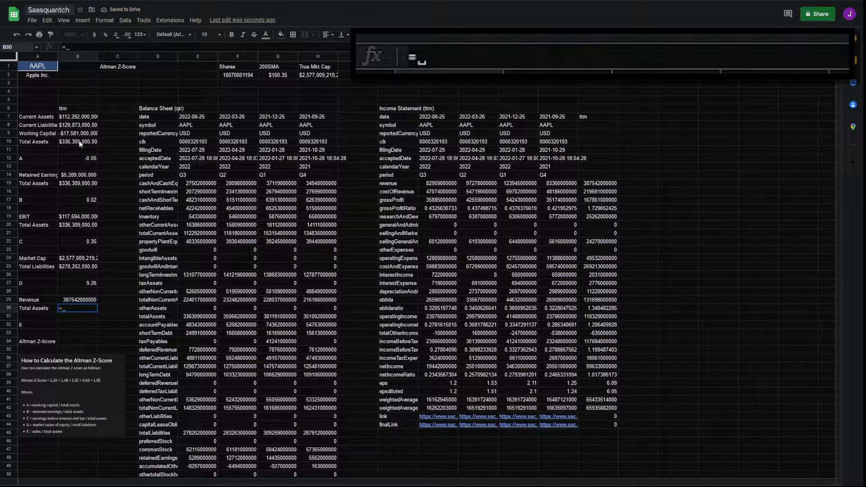
left_click(80, 143)
key("Return")
Step: Compute ratio E in B32 as =B29/B30, giving 1.15
left_click(78, 325)
type("=")
left_click(77, 299)
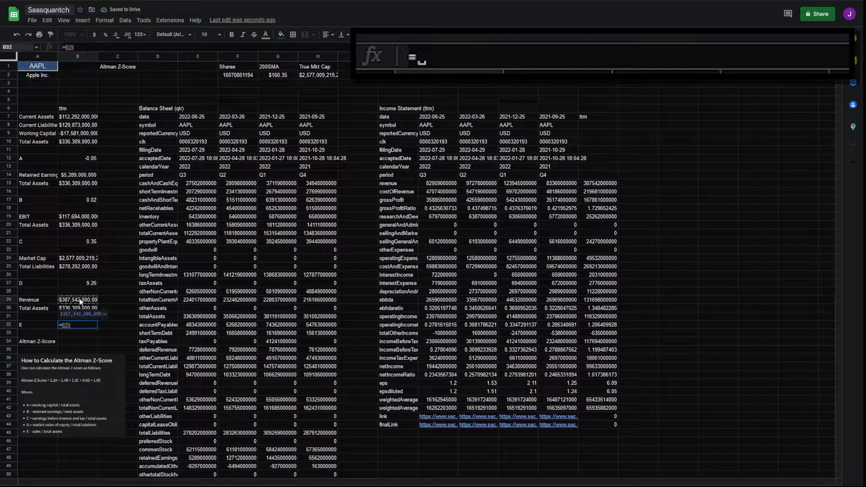
type("/")
left_click(79, 308)
key("Return")
key("Return")
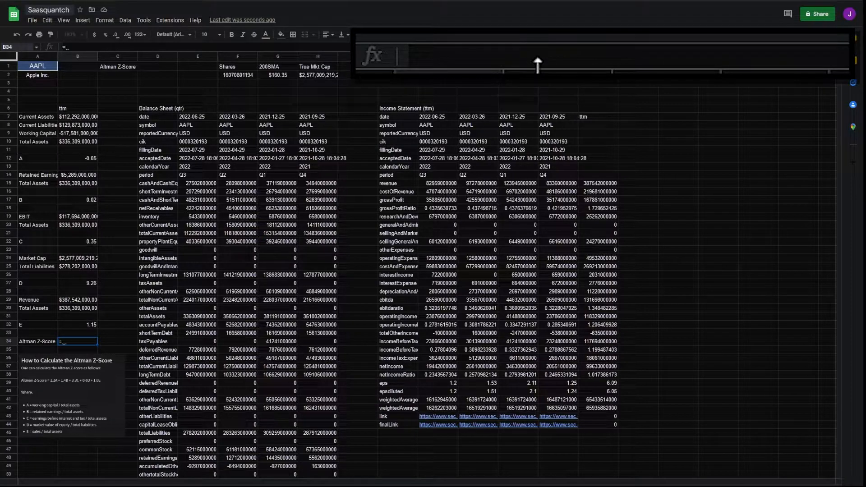
Step: Enter =SUM(B12*1.2,B17*1.4,B22*3.3,B27*0.6,B32*1) in B34 for the Altman Z-Score
type("=su")
key("Tab")
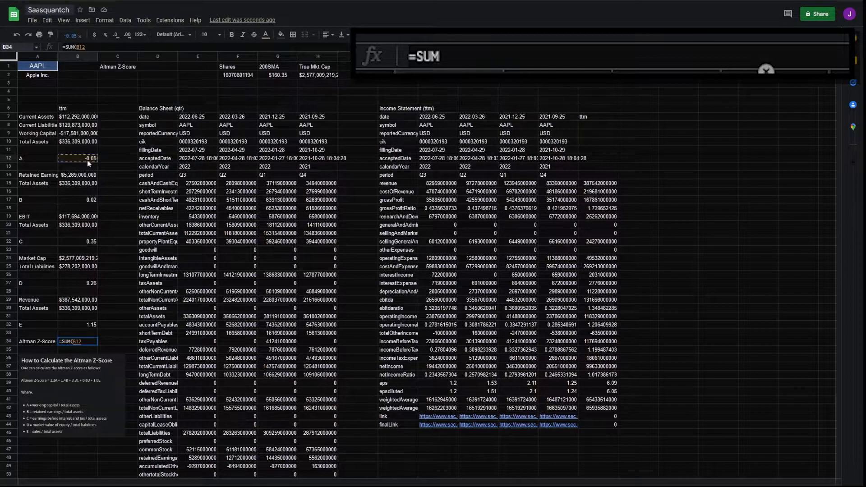
left_click(87, 159)
type("*")
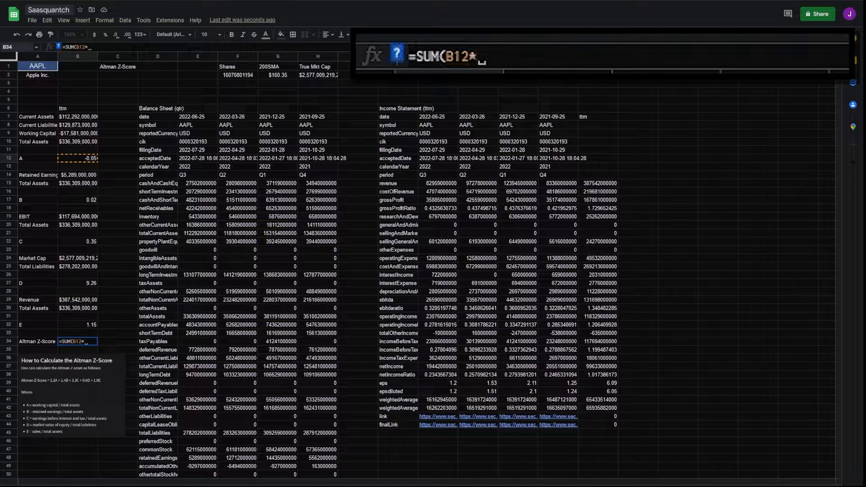
type("1.2")
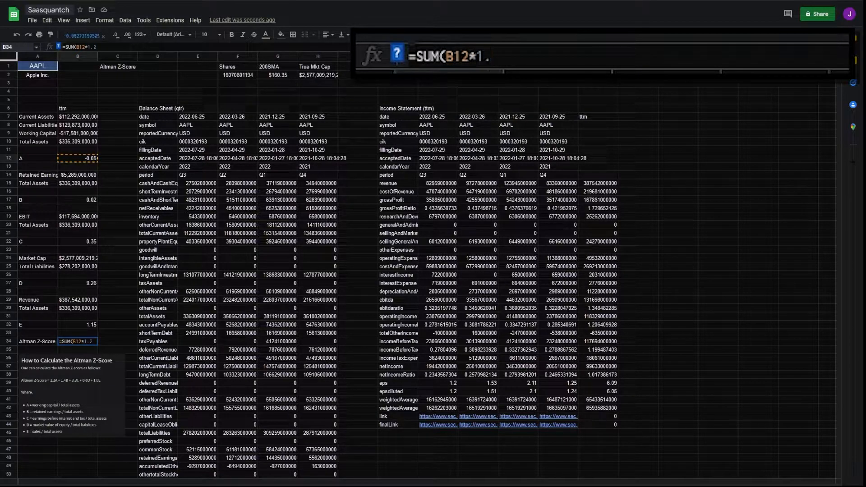
type(",B17")
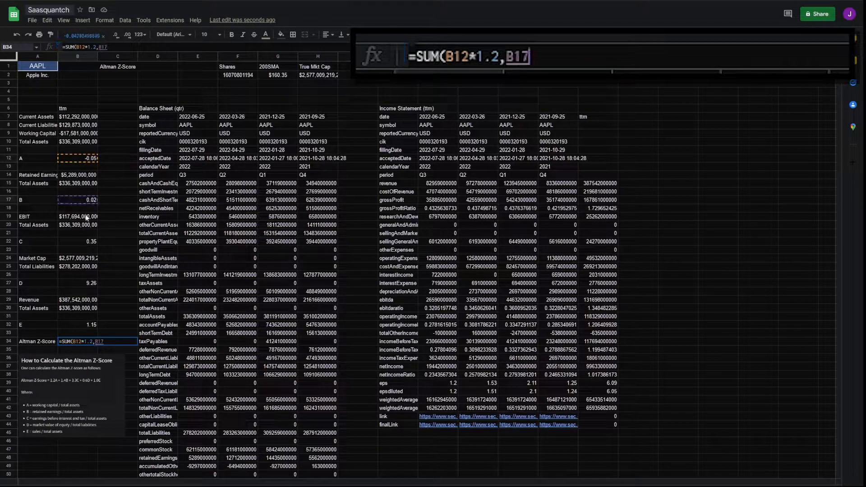
type("*1.4")
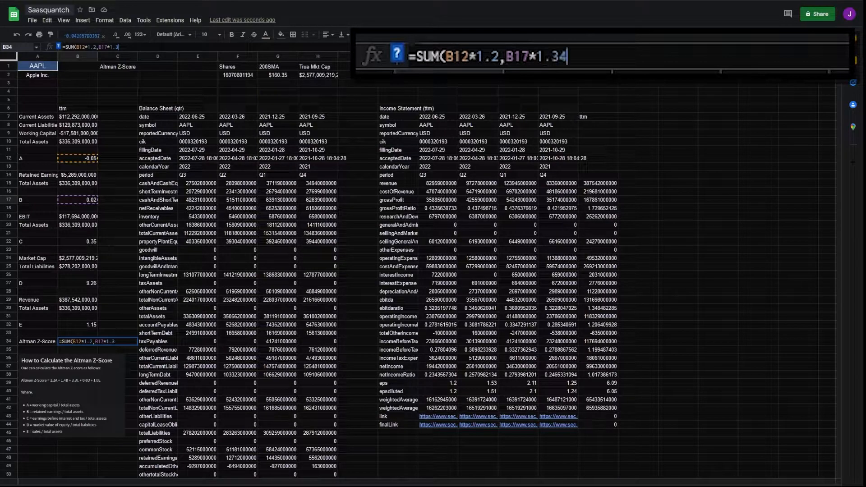
type(",")
left_click(72, 242)
type("*")
type("3.3,")
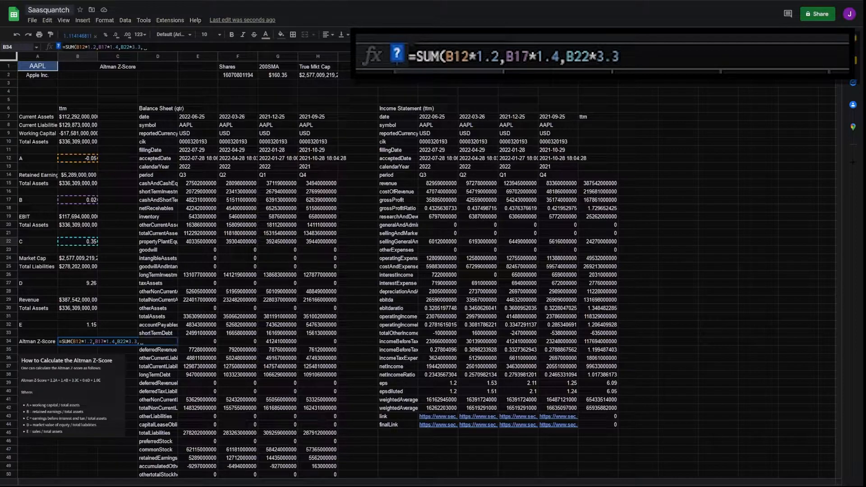
left_click(81, 284)
type("*")
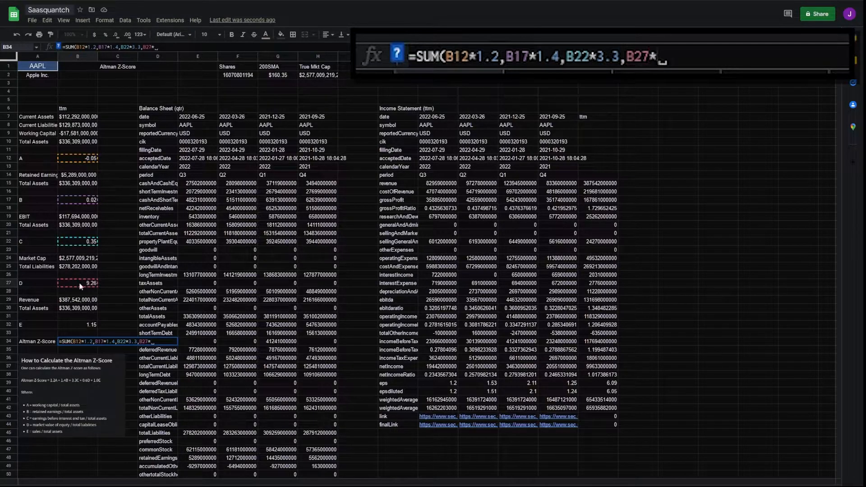
type("0.6,")
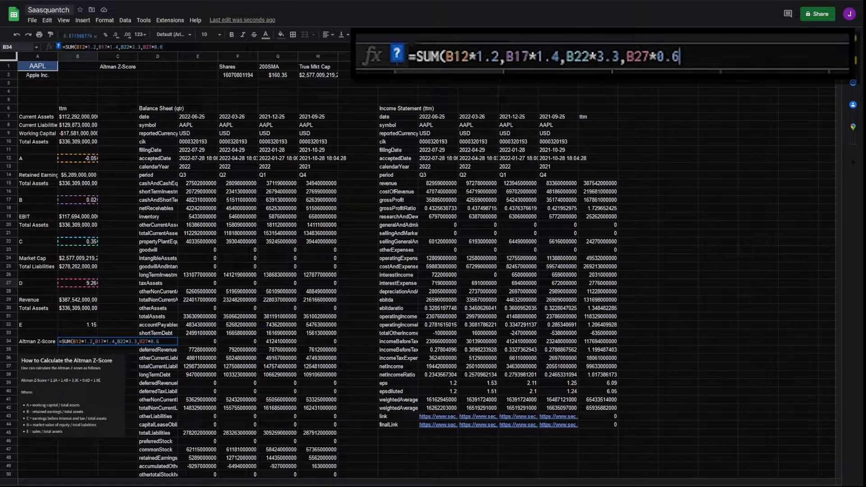
left_click(81, 324)
type("*1)")
key("Return")
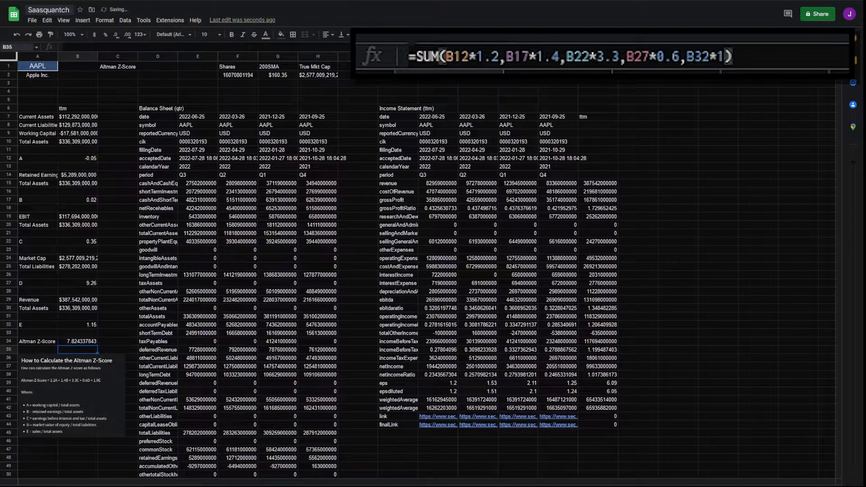
Step: Reduce the Z-Score's decimal places so it displays 7.8
left_click(85, 342)
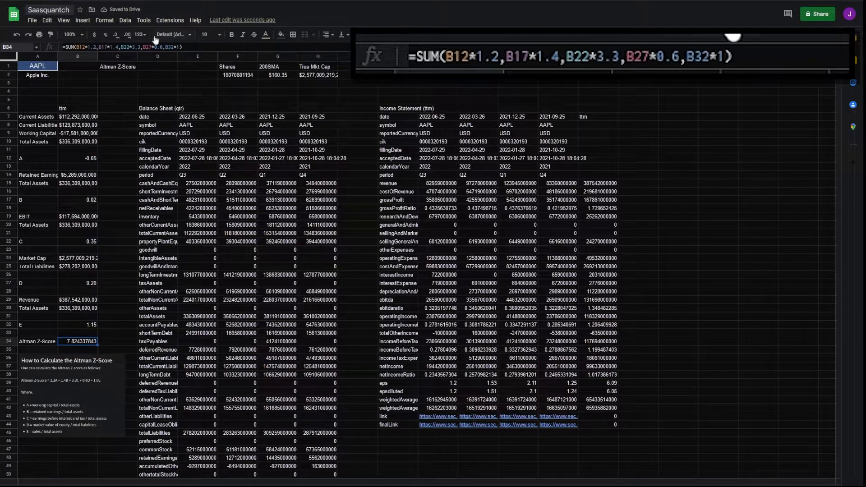
left_click(118, 38)
left_click(118, 38)
left_click(118, 38)
left_click(118, 37)
left_click(118, 37)
left_click(118, 38)
left_click(118, 38)
left_click(118, 37)
left_click(99, 341)
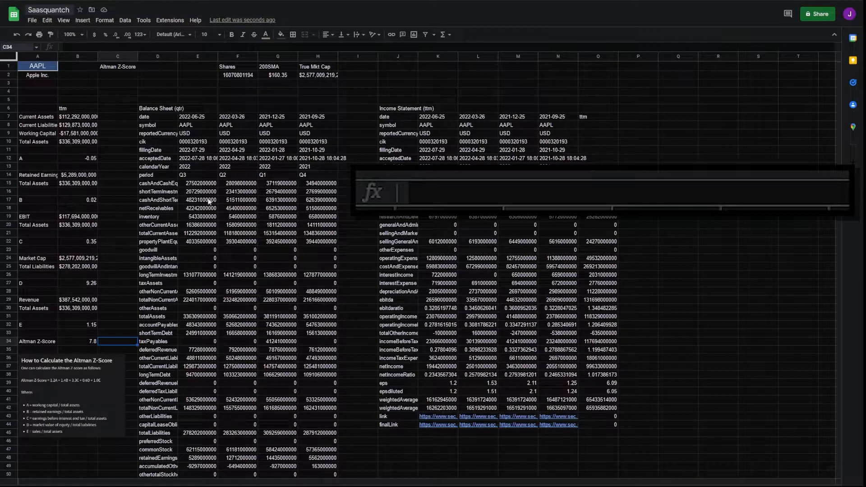
Step: Add legend headings Distress Zone, Gray Zone, Safe Zone with thresholds Z < 1.8, 1.8 > Z < 3, Z > 3
left_click(402, 77)
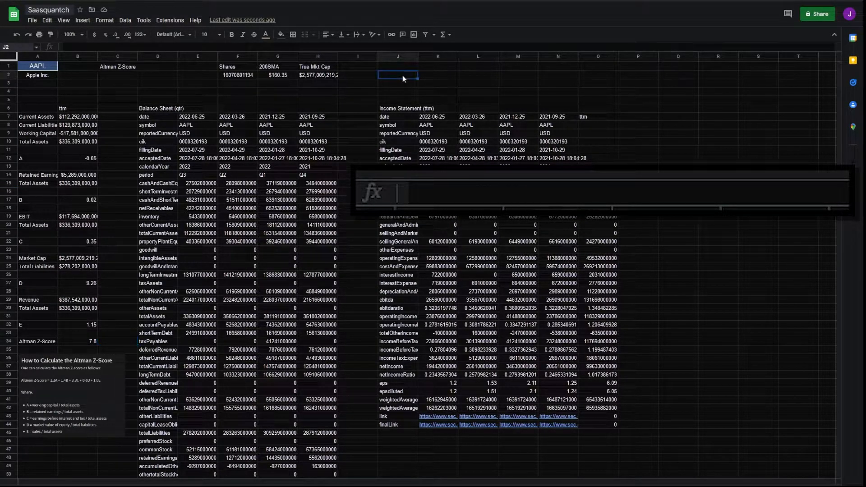
type("Dis")
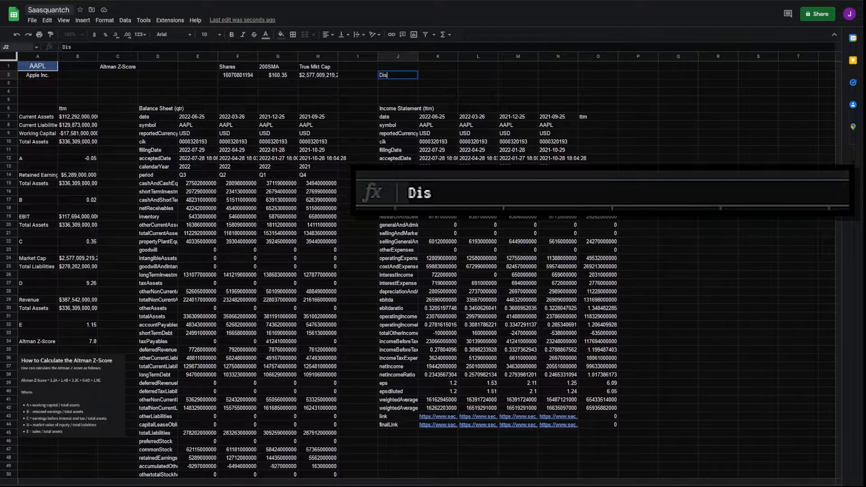
type("tress Zone")
key("Tab")
type("Gray Zone")
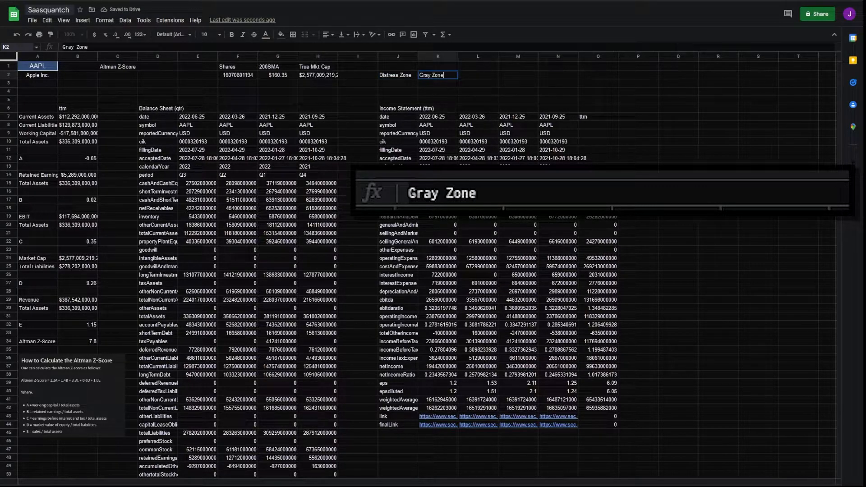
key("Tab")
type("Safe Zone")
key("Return")
type("Z")
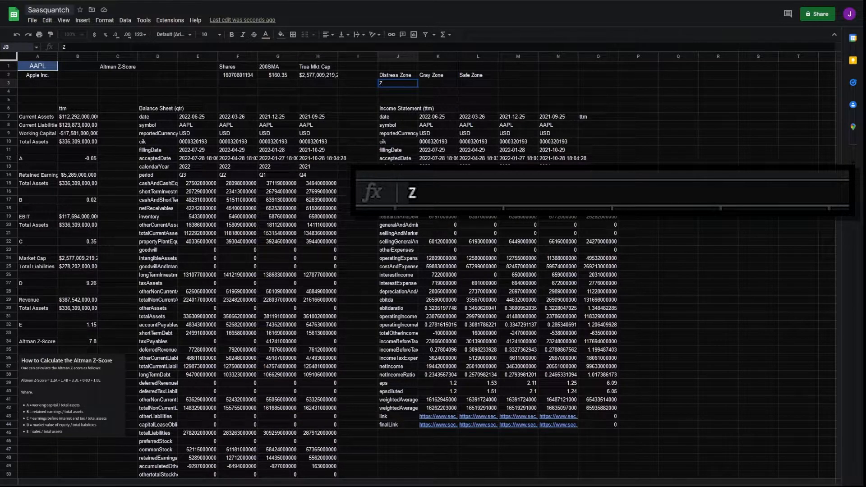
type(" < 1.8")
key("Tab")
type("1.8 > Z < 3")
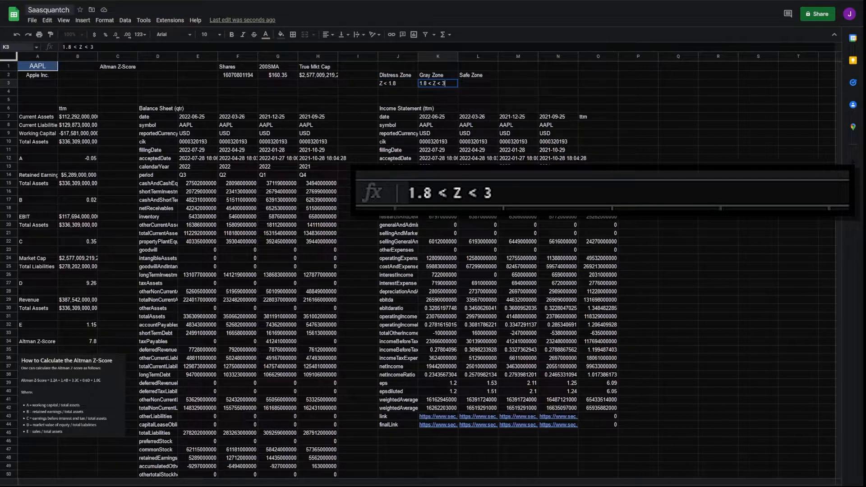
key("Tab")
type("Z > 3")
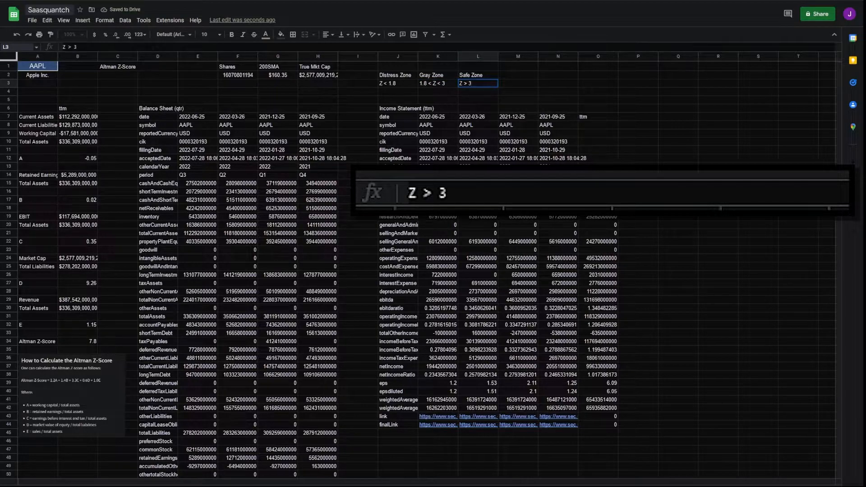
Step: Fill the Distress, Gray and Safe legend cells red, orange and green, bold them, and merge A3:B5
left_click_drag(398, 75, 397, 83)
left_click(281, 34)
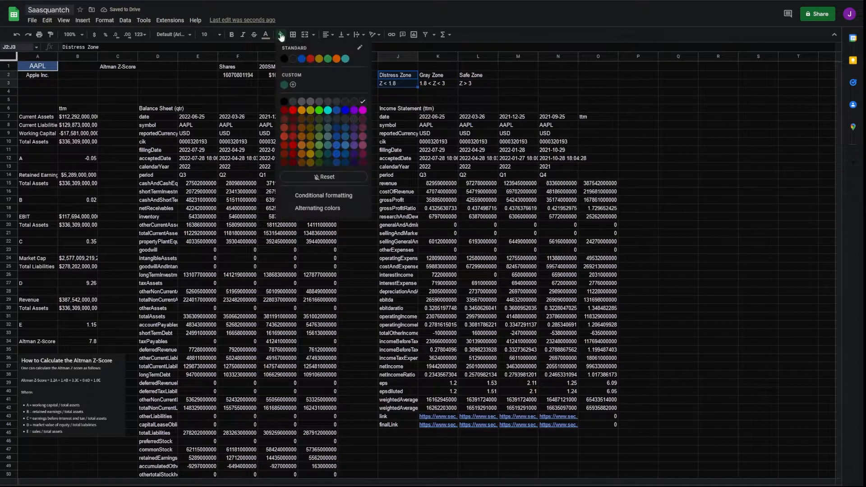
left_click(295, 114)
key("ctrl+b")
left_click_drag(438, 74, 438, 83)
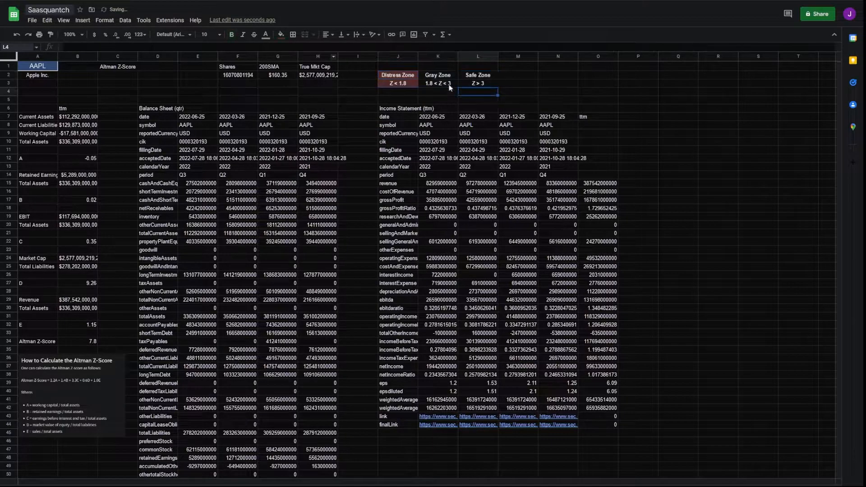
left_click(281, 35)
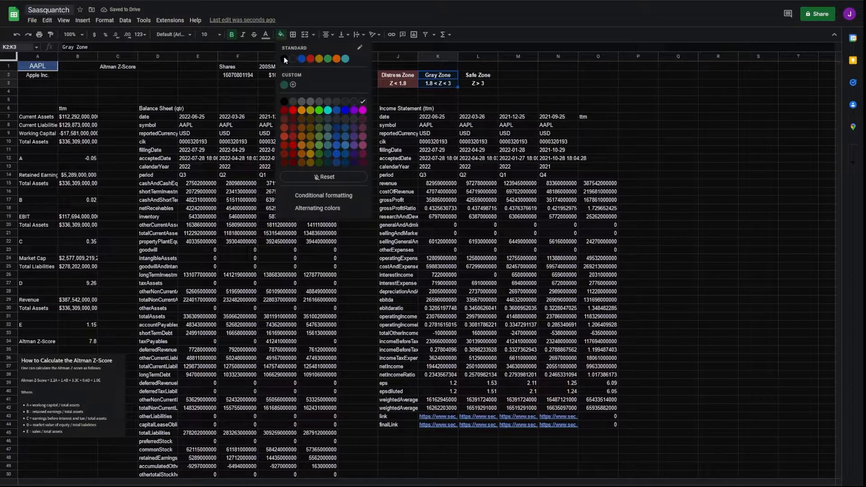
left_click(301, 110)
left_click_drag(478, 75, 478, 84)
left_click(281, 34)
left_click(322, 112)
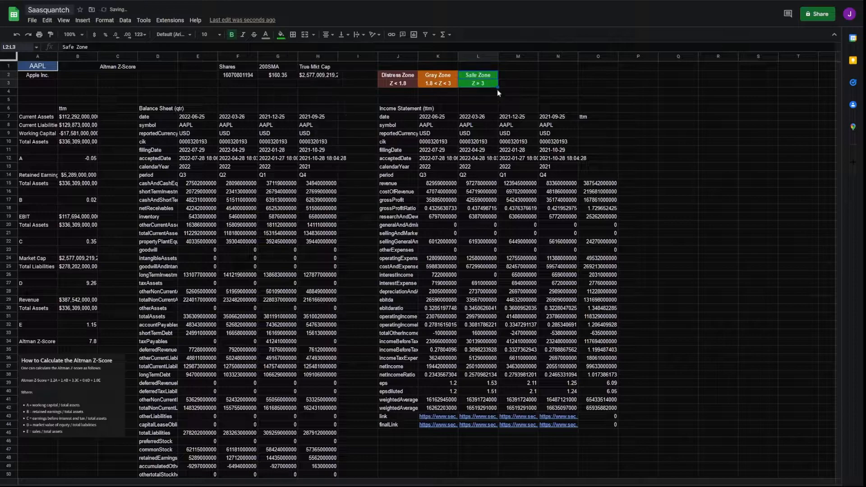
left_click_drag(38, 84, 158, 99)
left_click(305, 35)
Step: Merge C3:D5 and show =B34 there, centred, bold, at font size 14
left_click(305, 35)
type("=")
left_click(88, 341)
key("Return")
left_click(328, 35)
left_click(337, 49)
left_click(343, 35)
left_click(351, 48)
left_click(218, 35)
left_click(208, 122)
left_click(230, 40)
Step: Add conditional rules colouring the score red at ≤1.8, orange between 1.8 and 3, green above 3
left_click(105, 20)
left_click(146, 157)
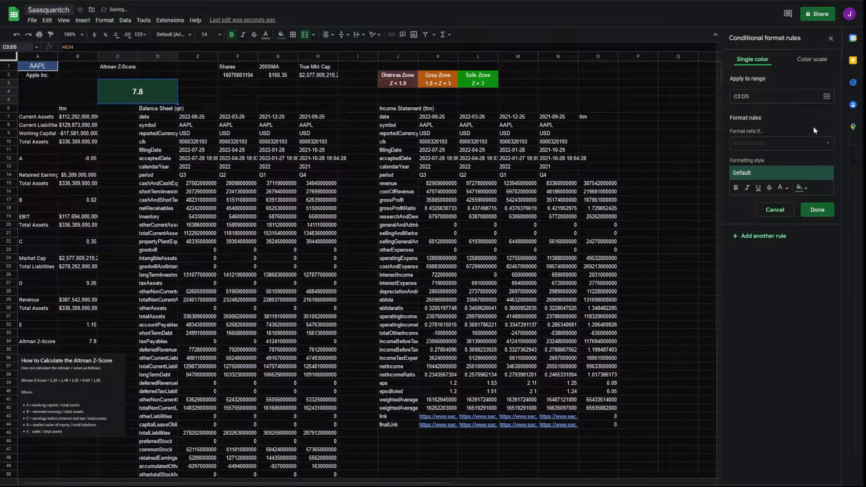
left_click(801, 188)
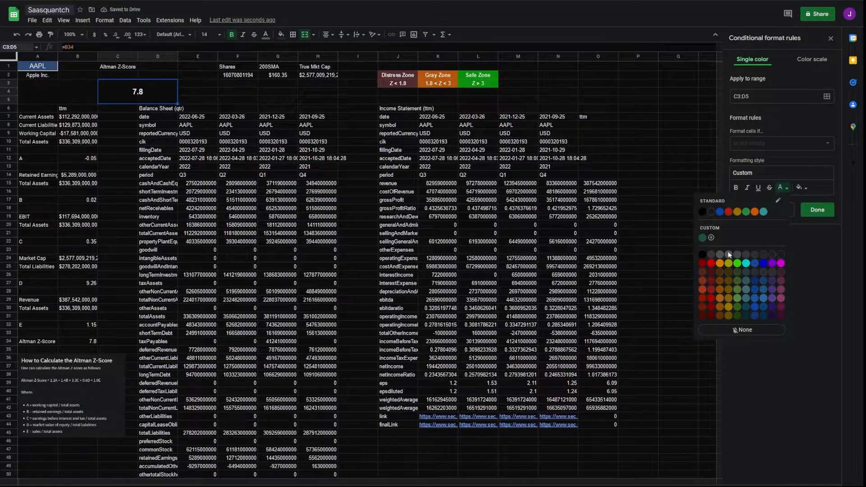
left_click(765, 143)
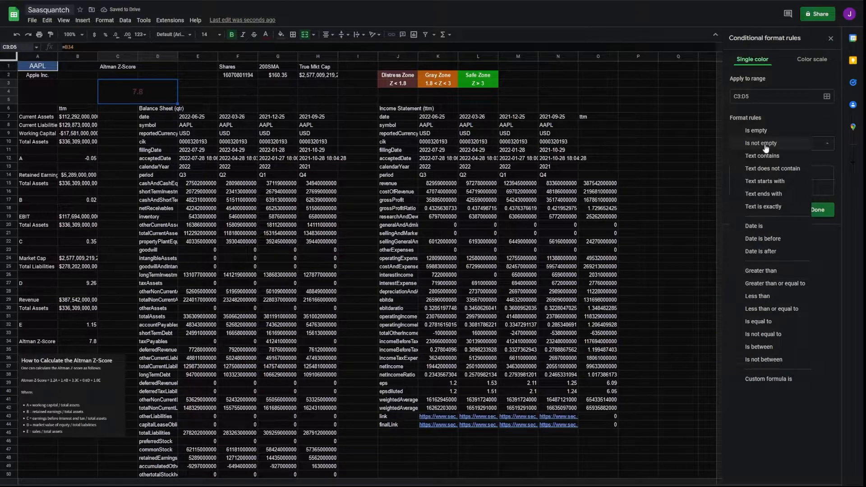
left_click(772, 309)
type("1.8")
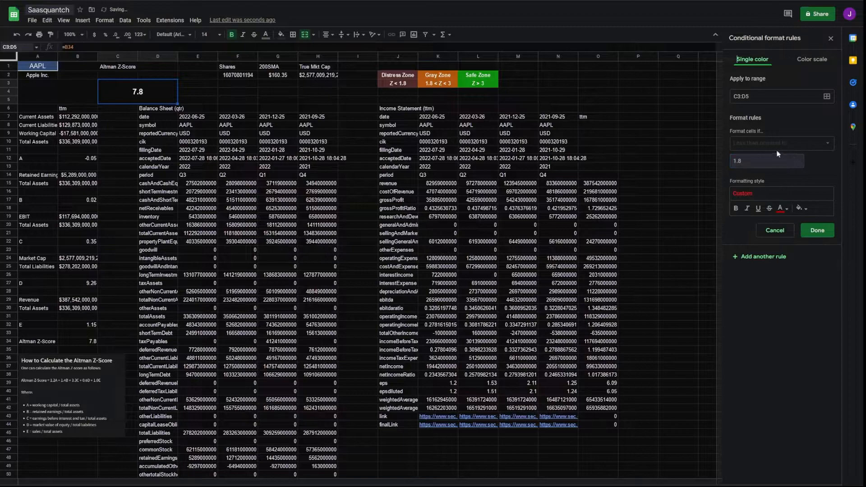
left_click(757, 144)
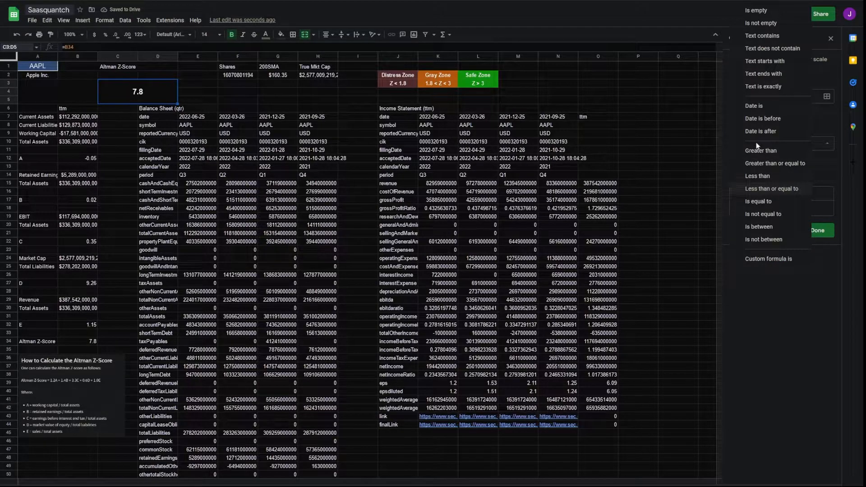
left_click(766, 232)
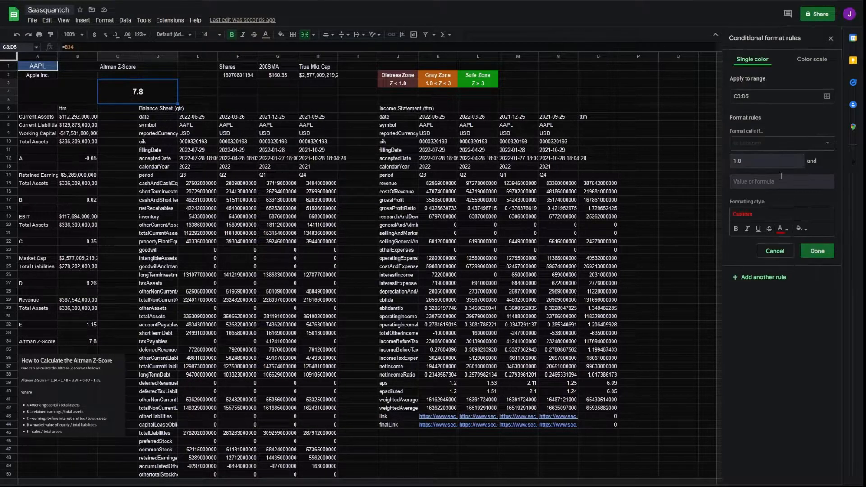
left_click(783, 230)
left_click(720, 264)
left_click(767, 144)
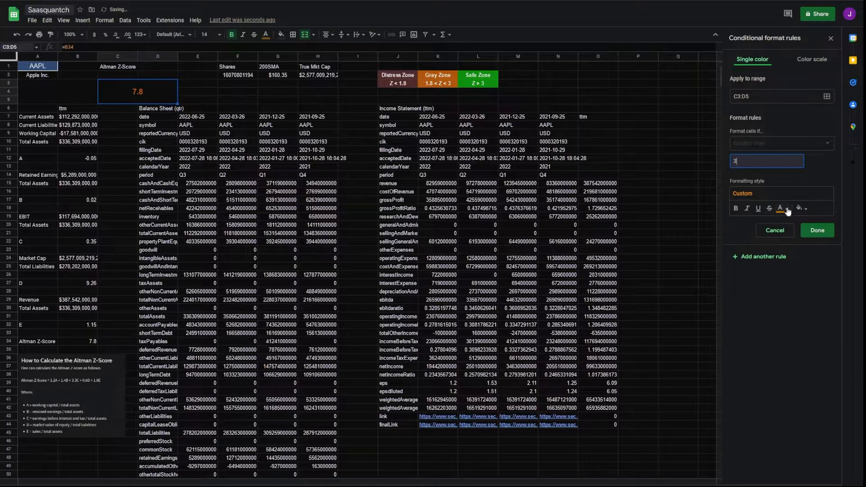
left_click(786, 210)
left_click(737, 243)
left_click(817, 230)
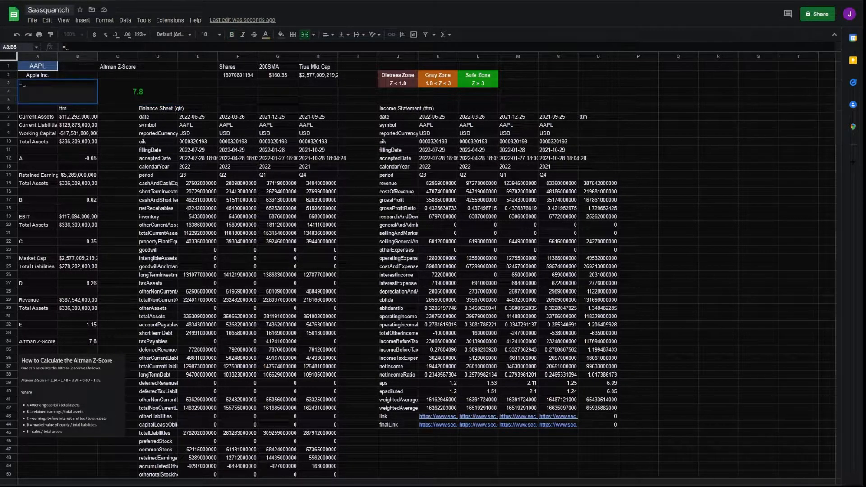
Step: Enter =IF(C3>3,"BUY","SELL") in A3:B5 so the signal reads BUY
type("=IF(")
left_click(134, 92)
type(">3,\"BUY\", \"")
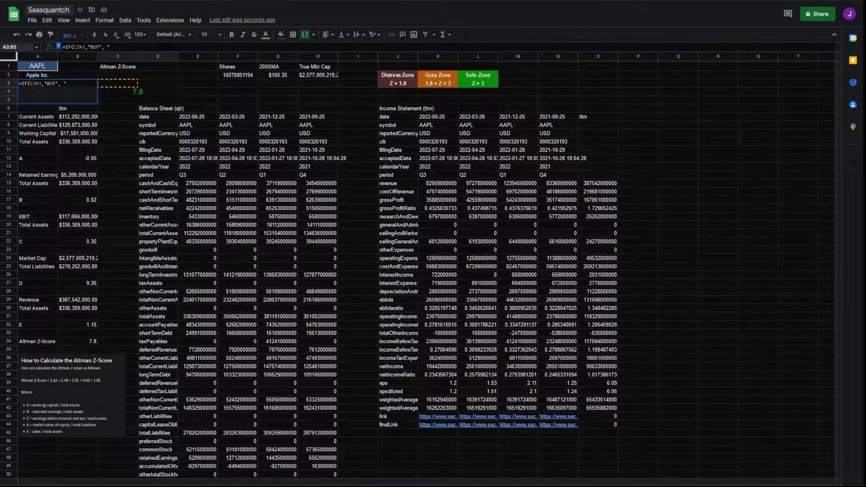
type("SELL\"")
key("Return")
Step: Add conditional rules showing text exactly BUY in green and SELL in red
left_click(776, 143)
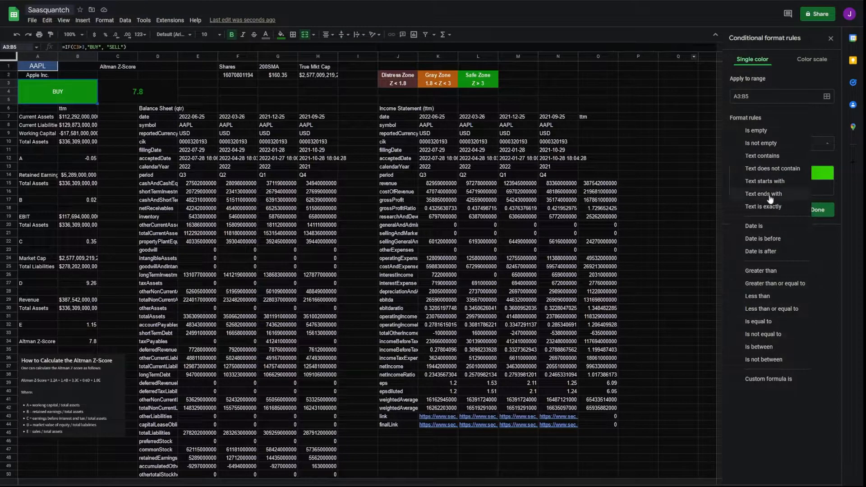
left_click(774, 207)
left_click(769, 160)
type("BUY")
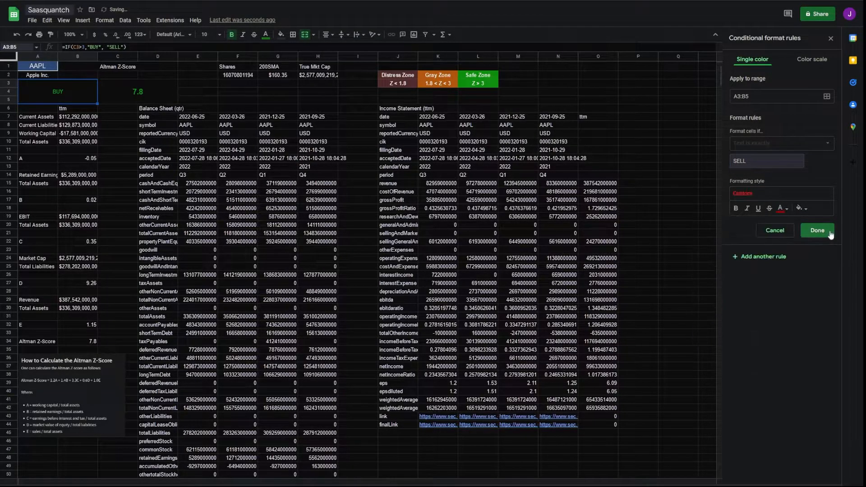
left_click(817, 230)
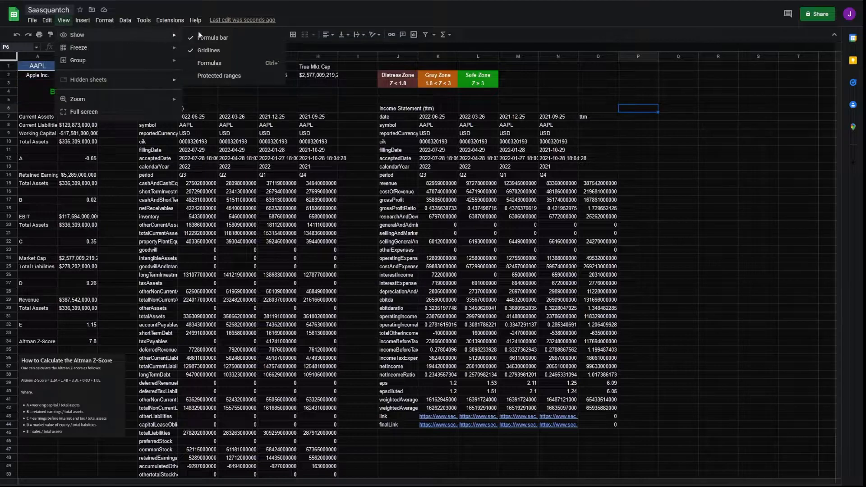
key("Escape")
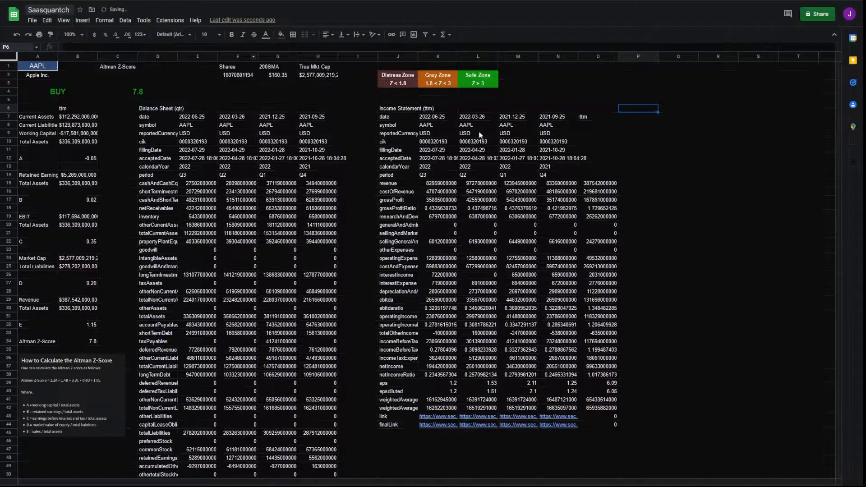
left_click(678, 175)
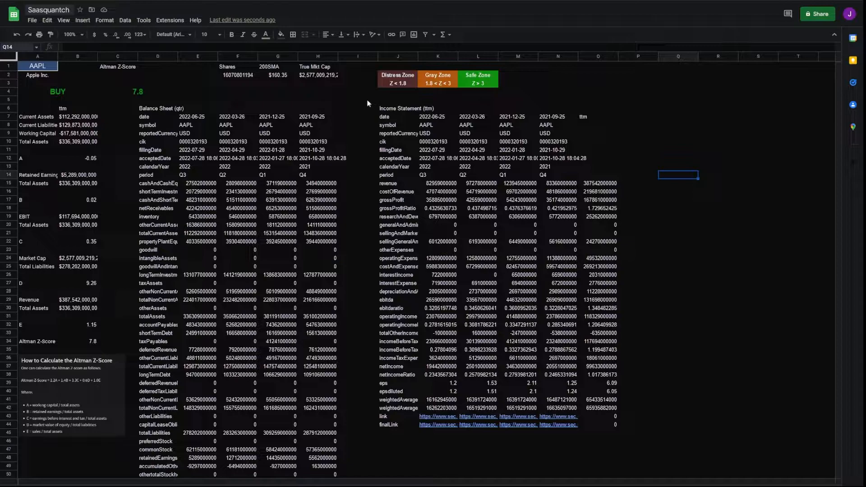
key("ctrl+Home")
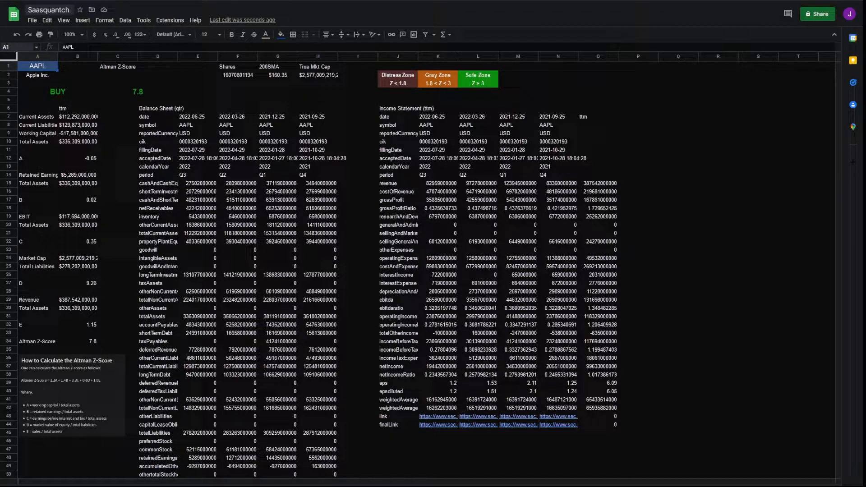
double_click(66, 47)
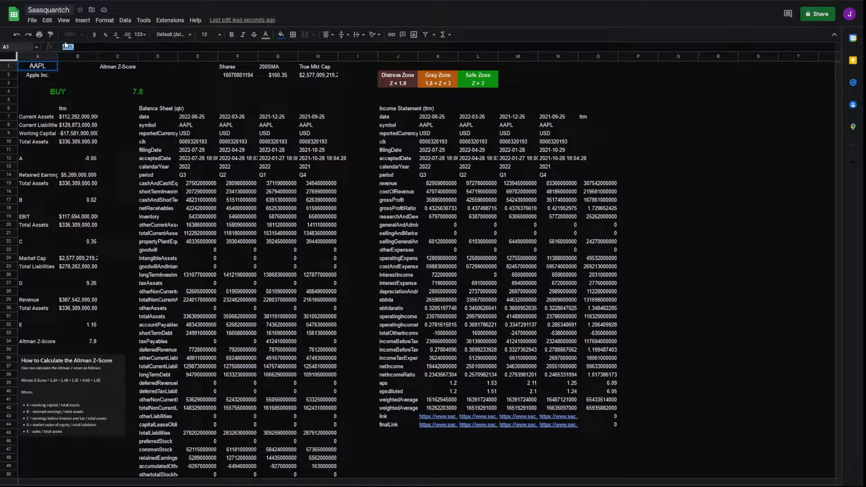
Step: Run the calculator in turn on tickers BBBY, AMD, AMC and CCL in cell A1
key("BackSpace")
type("BBBY")
key("Tab")
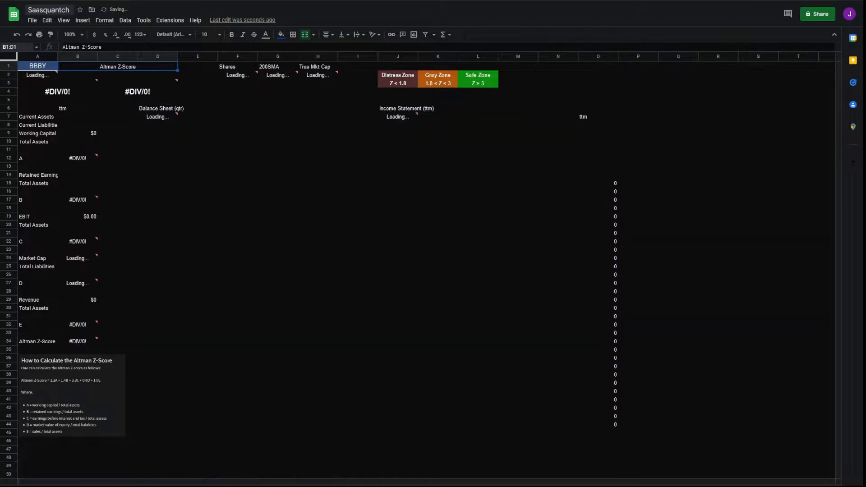
left_click(50, 65)
type("AMD")
key("Tab")
left_click(45, 65)
type("AMC")
key("Tab")
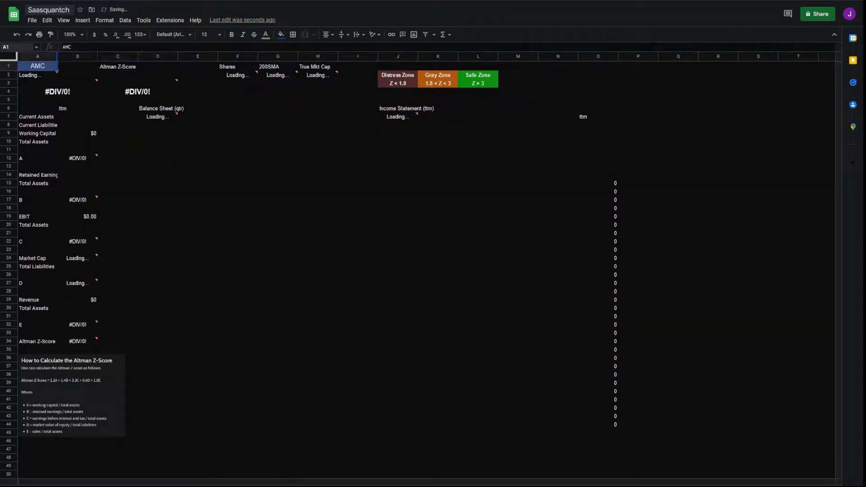
left_click(37, 66)
type("CCL")
key("Tab")
Step: Try tickers F and AMZN, then finish on SNAP, which scores 5.2 with BUY
left_click(52, 66)
type("F")
key("Tab")
left_click(46, 67)
left_click_drag(83, 48, 53, 47)
type("AMZN")
key("Tab")
left_click(46, 68)
type("SNAP")
key("Tab")
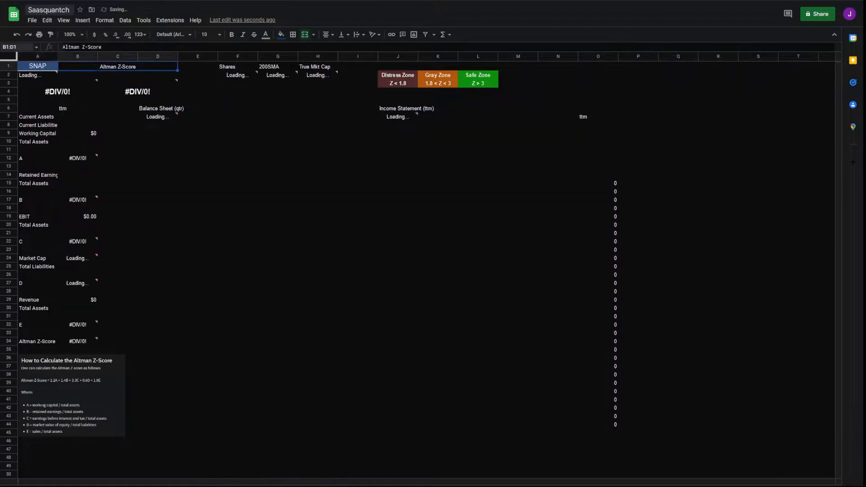
left_click(45, 67)
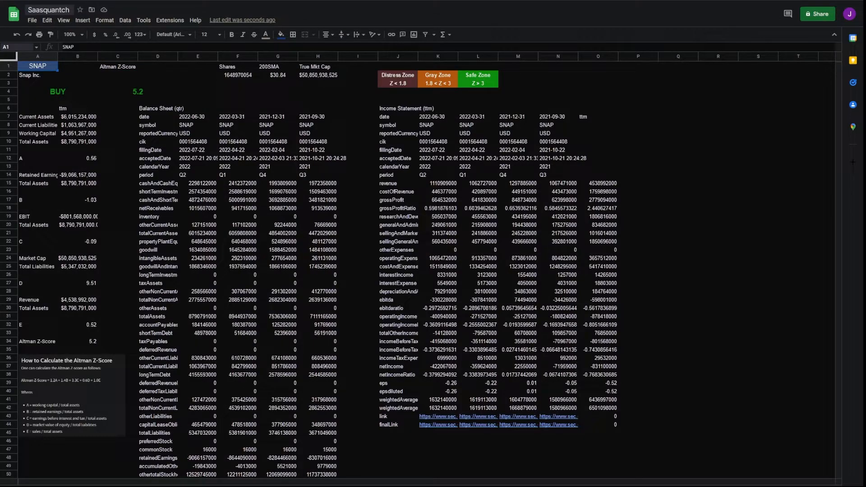